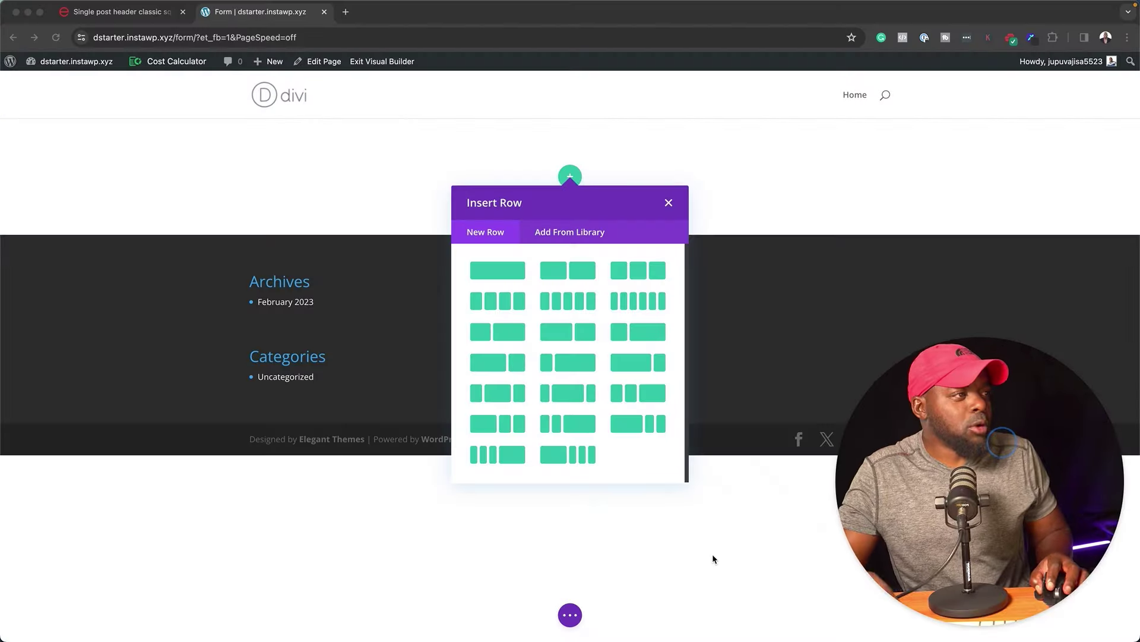
# Step: Add a single-column row and insert the Contact Form module, found by searching 'conta'
pyautogui.click(502, 271)
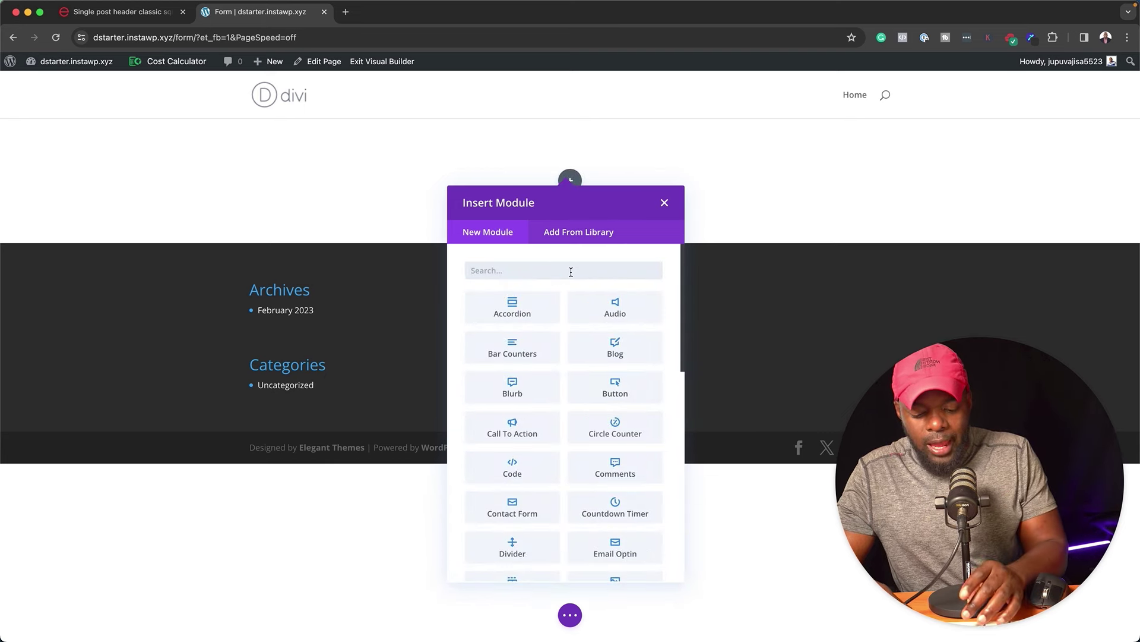
pyautogui.write('contac')
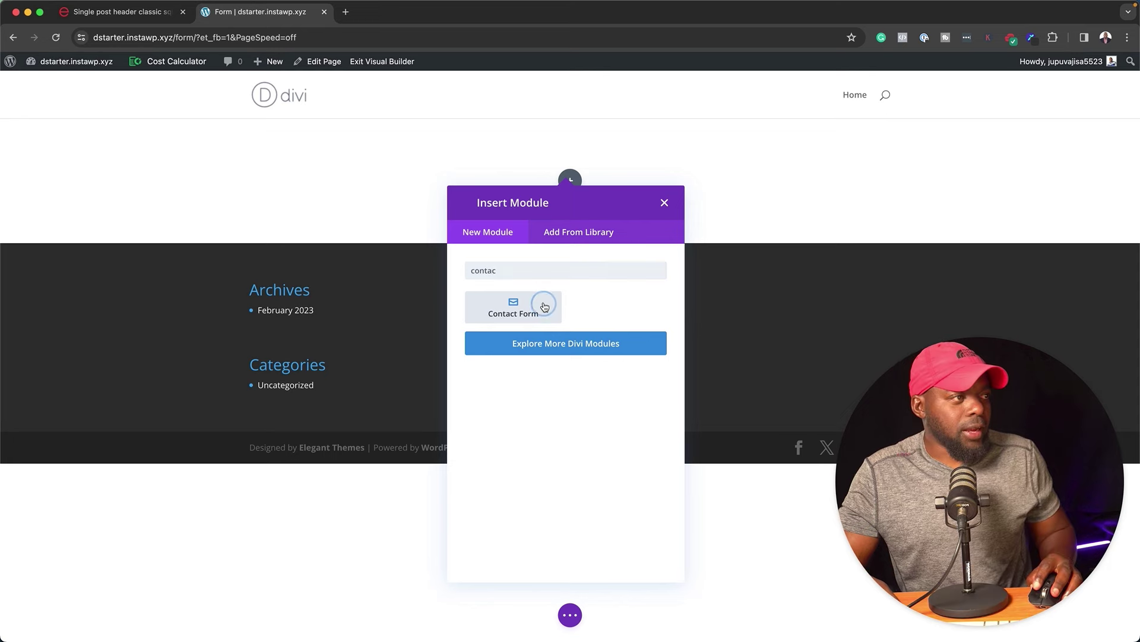
pyautogui.click(543, 304)
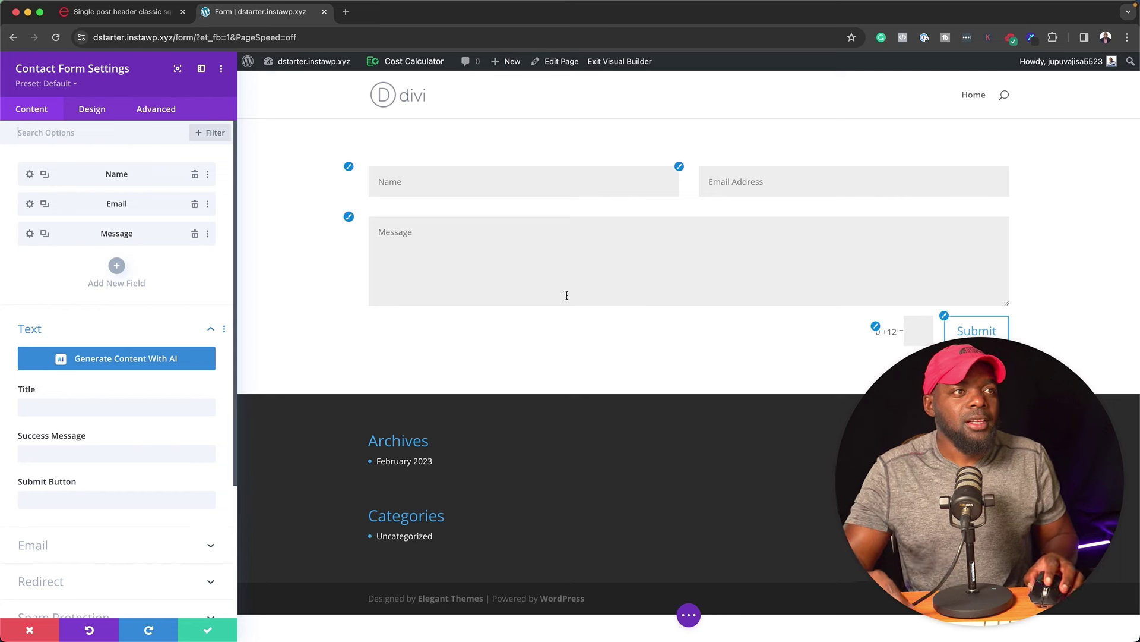
# Step: Add a new form field with Field ID 'Phone Number' and title 'Phone number'
pyautogui.click(117, 268)
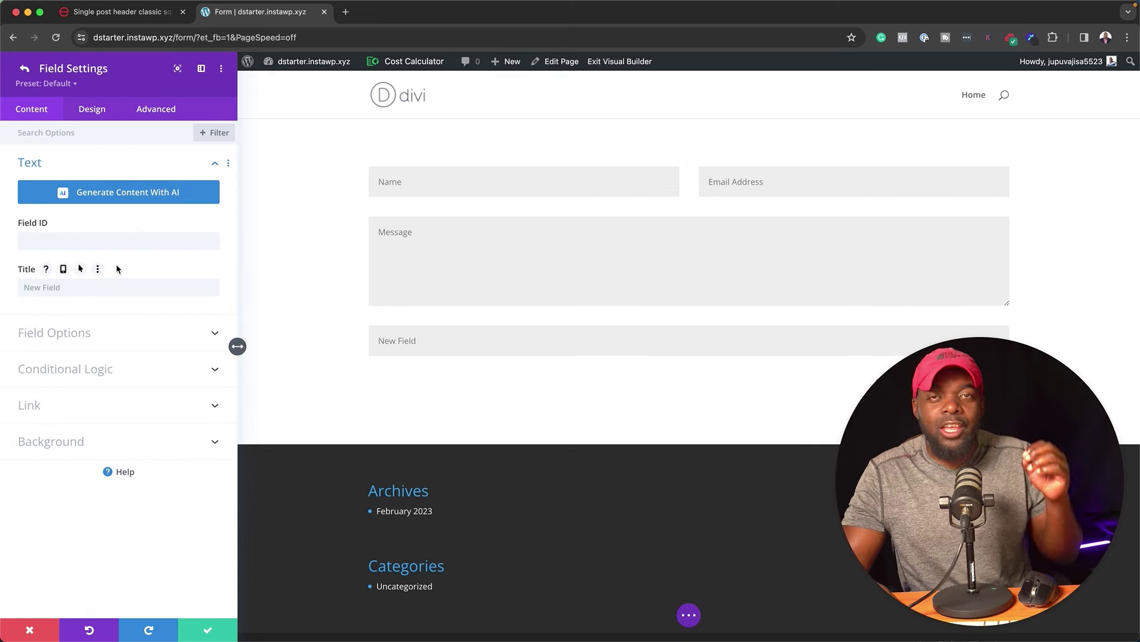
pyautogui.click(117, 240)
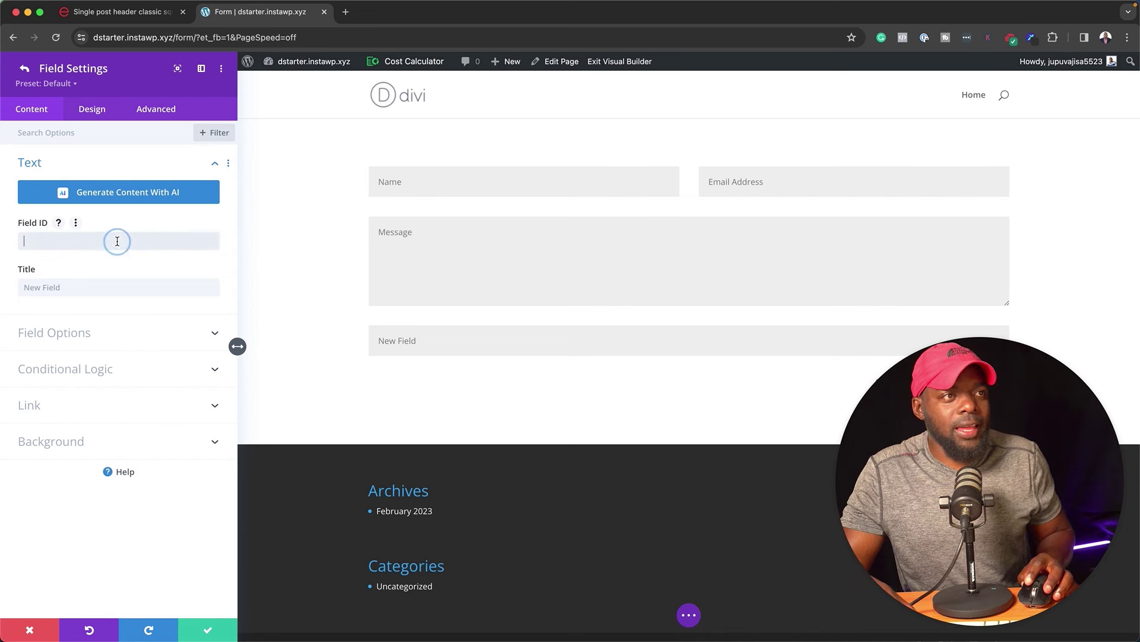
pyautogui.write('Ph')
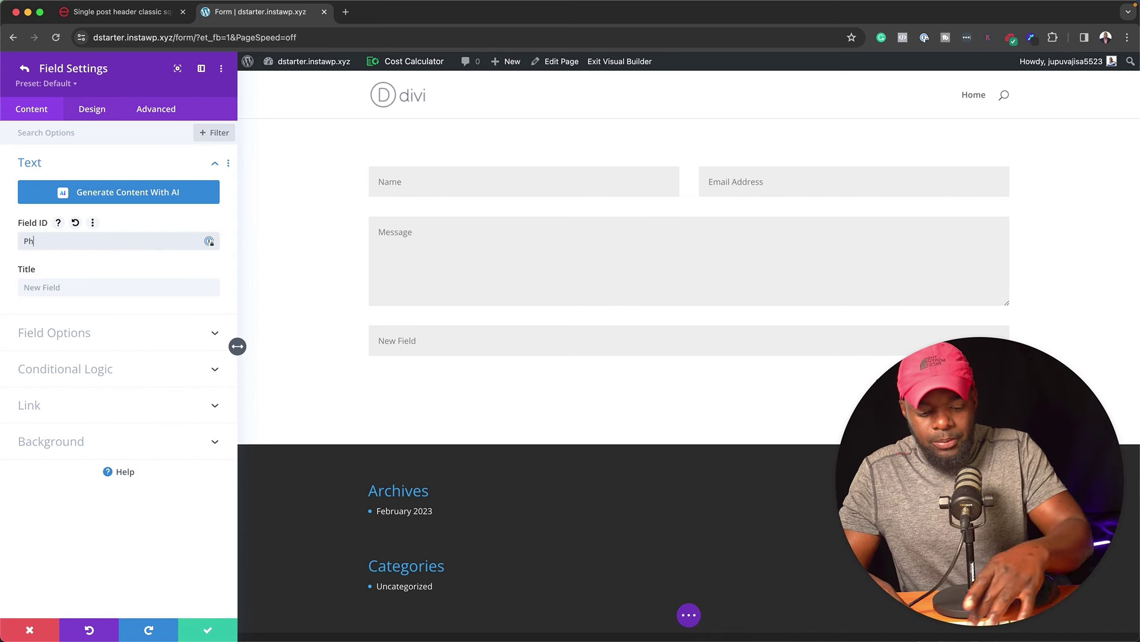
pyautogui.write('one Number')
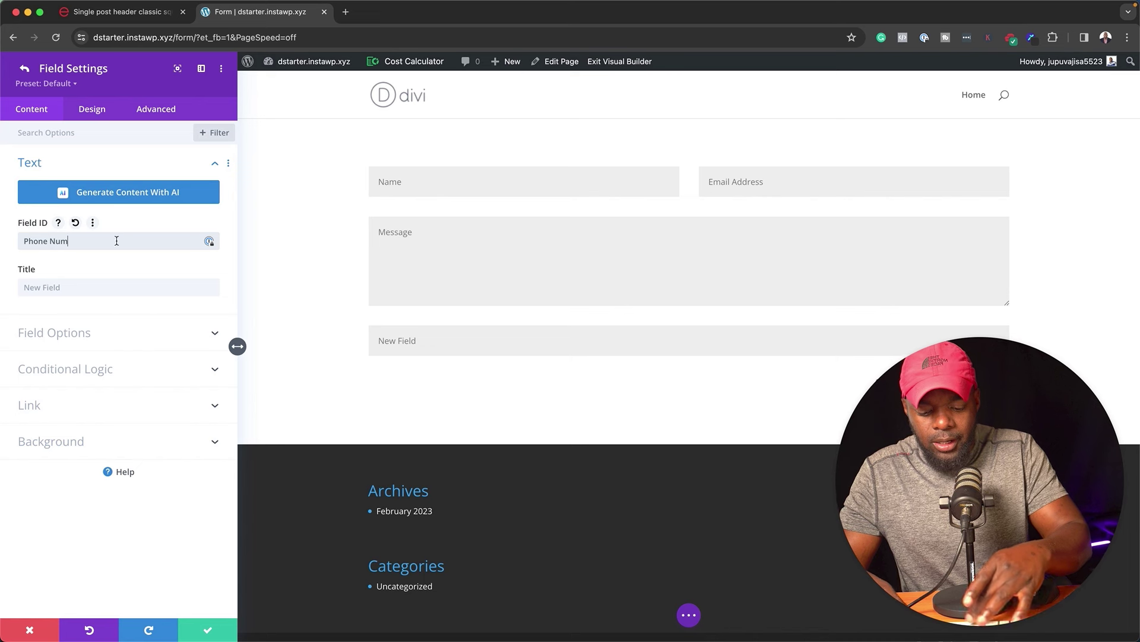
pyautogui.click(62, 290)
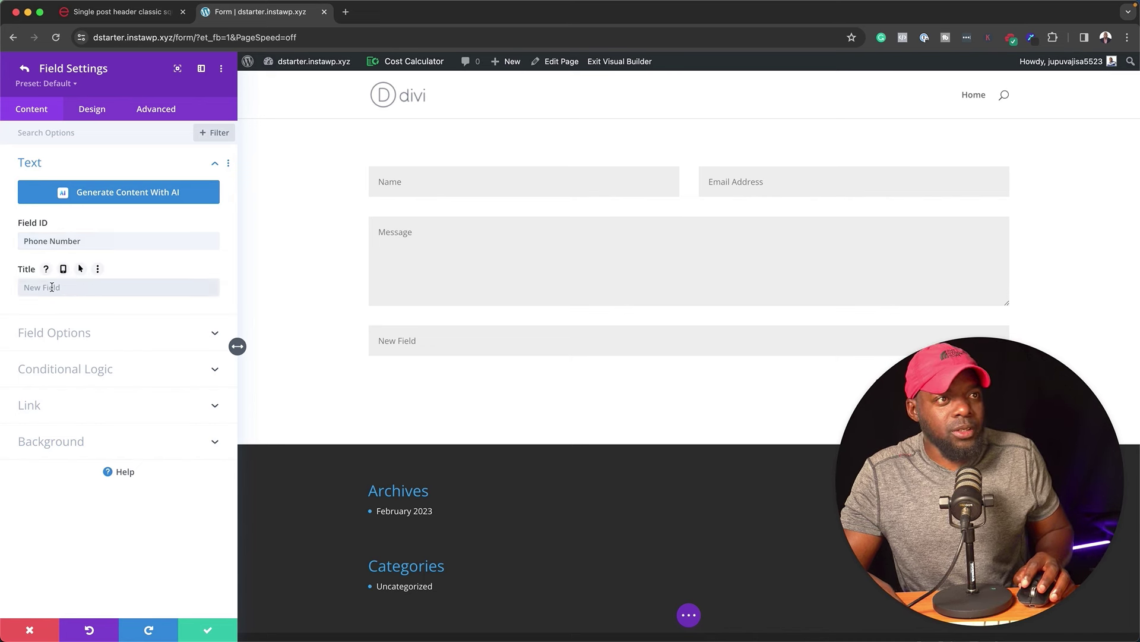
pyautogui.write('Ph')
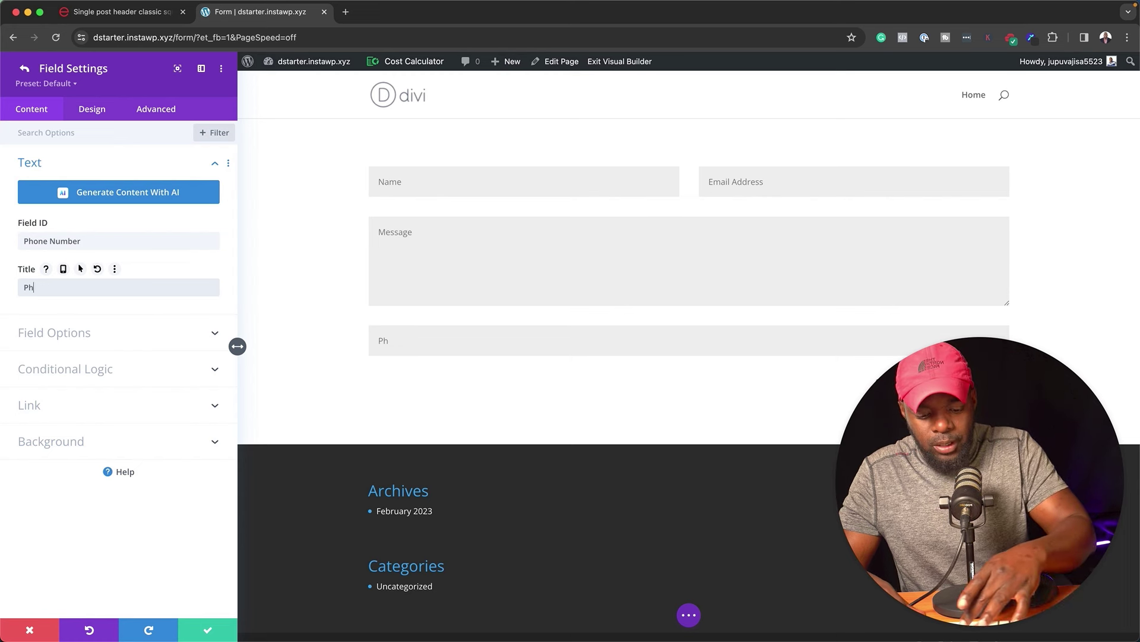
pyautogui.write('one number')
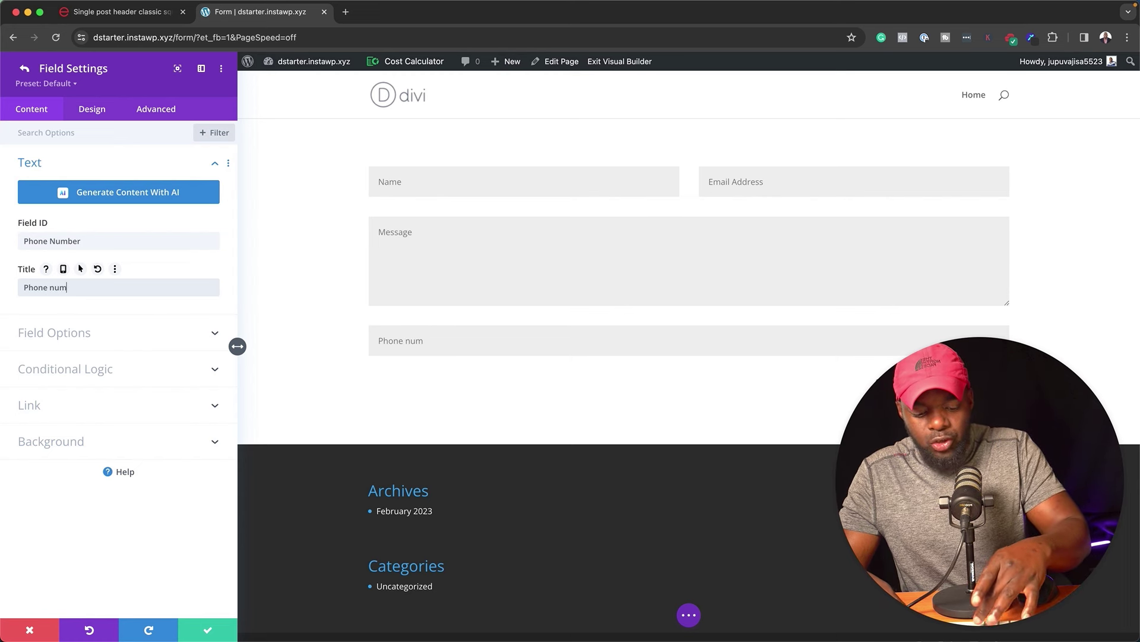
# Step: Keep Phone number an input field, allow Numbers Only (0-9), and set minimum and maximum length to 11
pyautogui.click(55, 334)
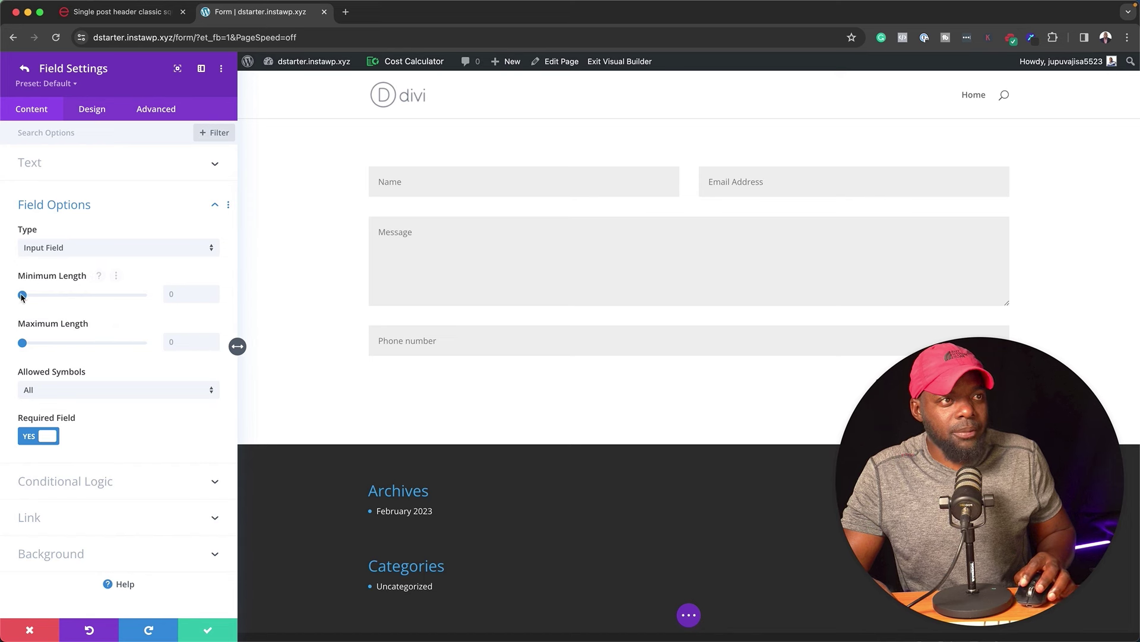
pyautogui.moveTo(21, 295); pyautogui.dragTo(28, 297)
pyautogui.click(77, 247)
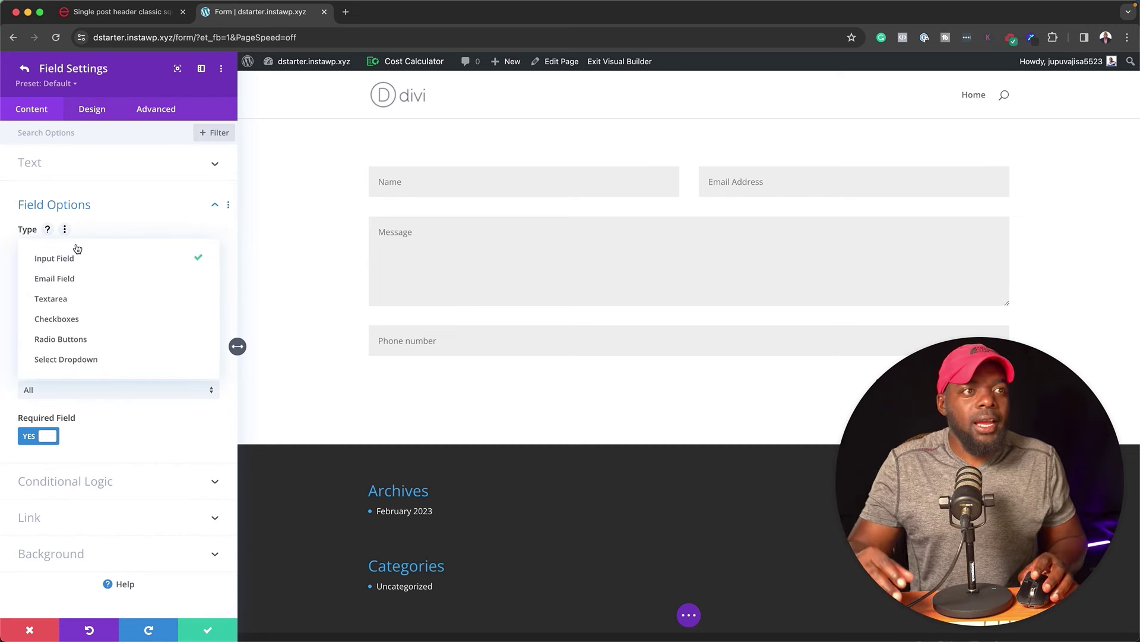
pyautogui.click(115, 258)
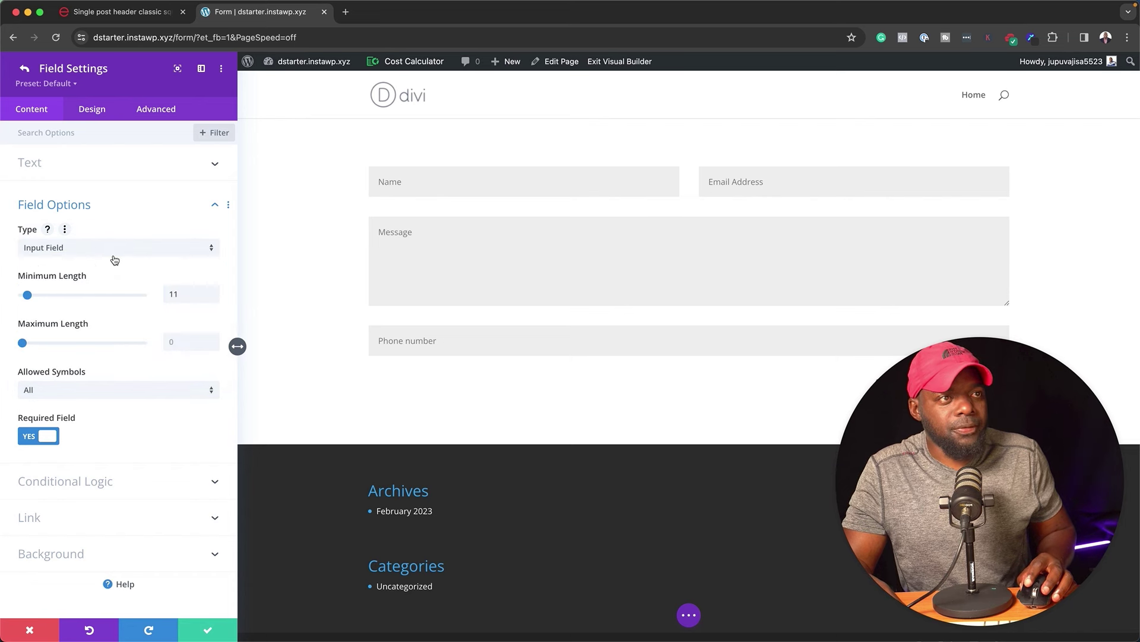
pyautogui.click(86, 393)
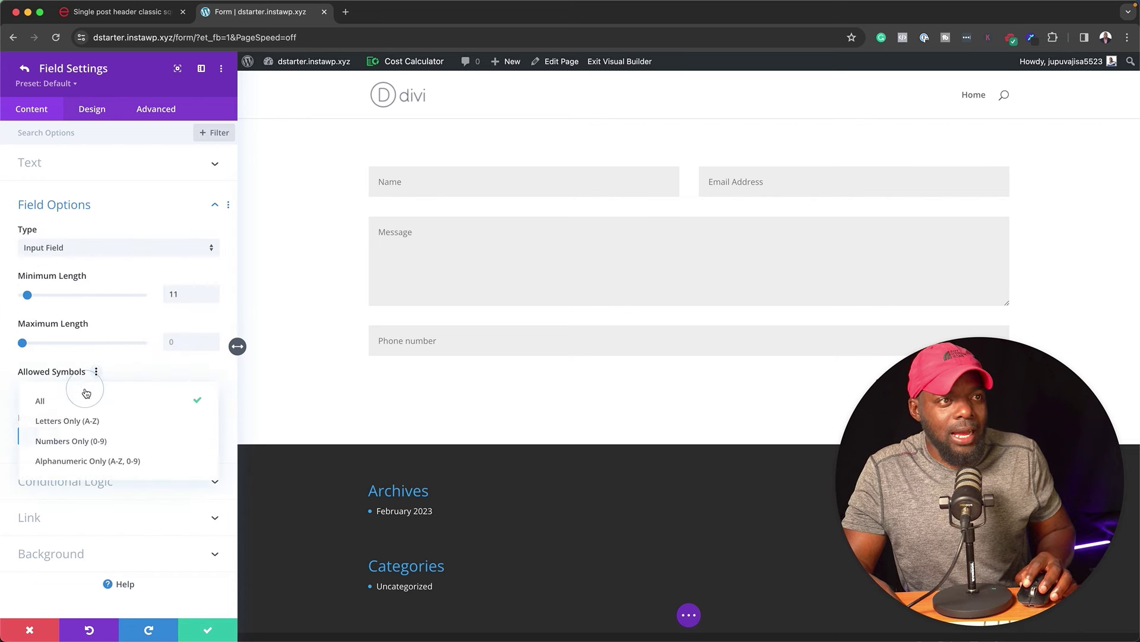
pyautogui.click(136, 445)
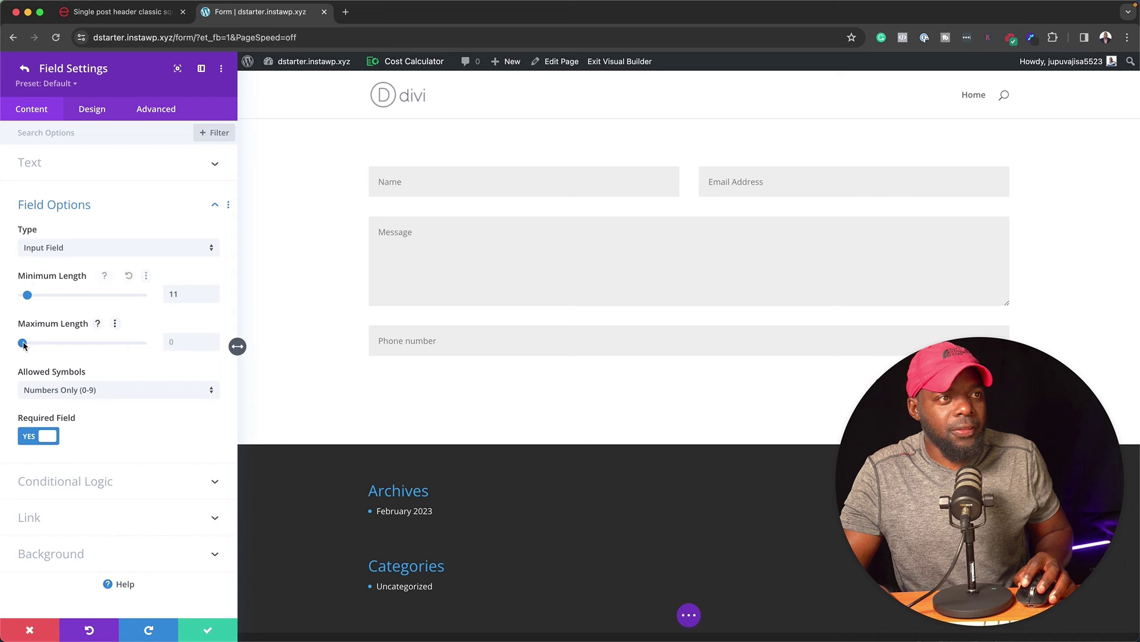
pyautogui.moveTo(23, 342)
pyautogui.mouseDown()
pyautogui.moveTo(45, 346)
pyautogui.moveTo(28, 348)
pyautogui.mouseUp()
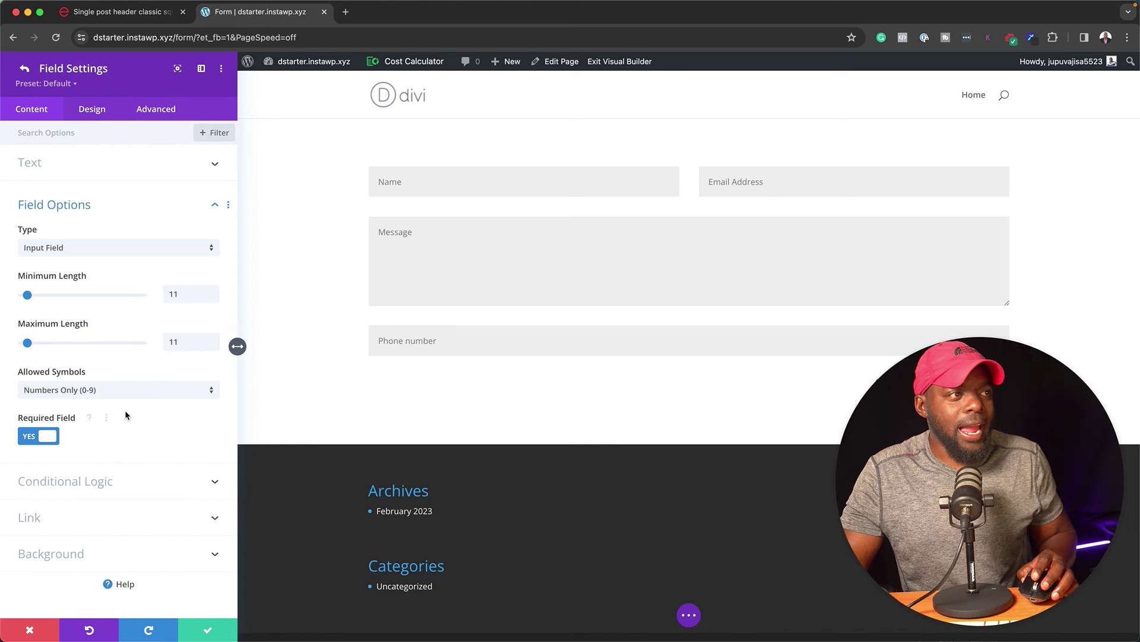
# Step: Drag the Phone_Number field above Message in the contact form's field list
pyautogui.click(24, 71)
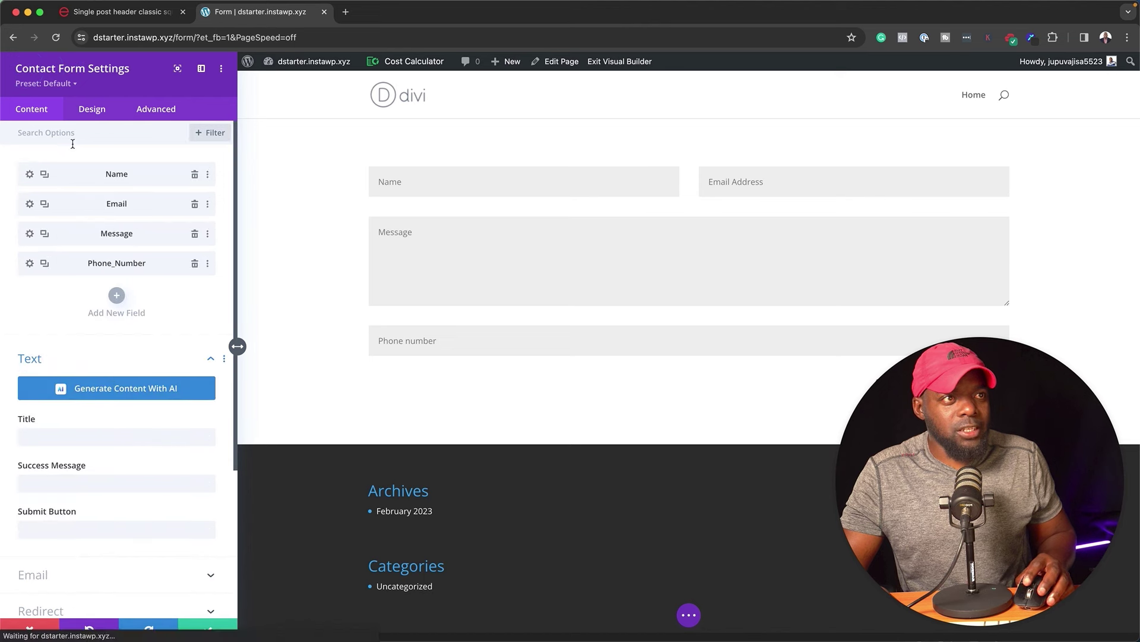
pyautogui.moveTo(145, 262); pyautogui.dragTo(143, 234)
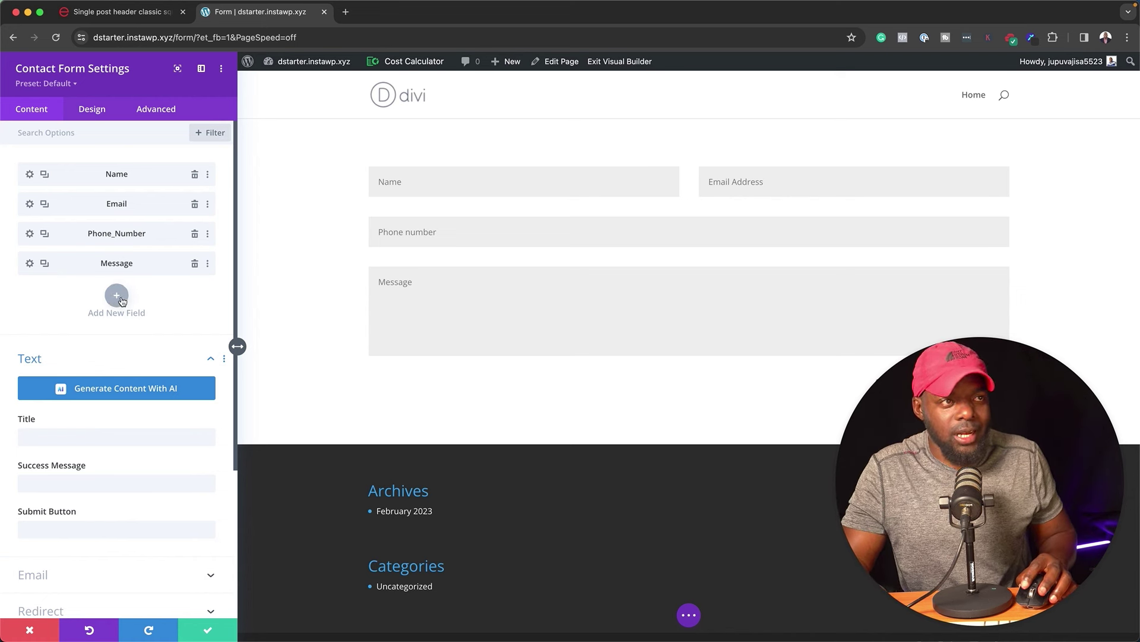
# Step: Add a fifth field with Field ID and title 'Choose One' and bring up its field-type choices
pyautogui.click(117, 296)
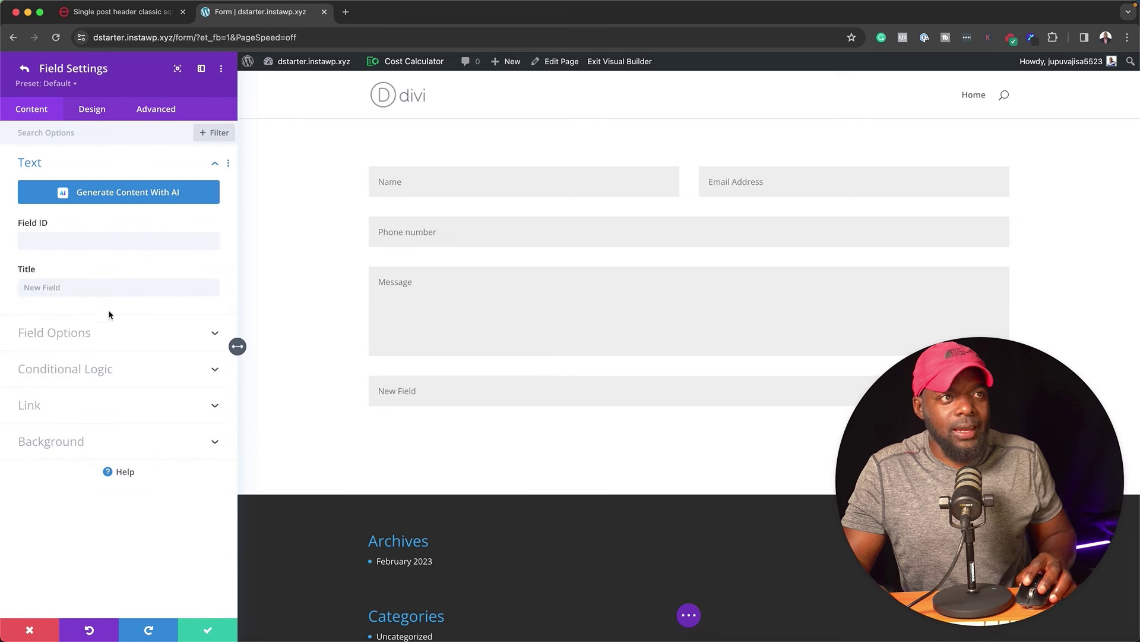
pyautogui.click(75, 241)
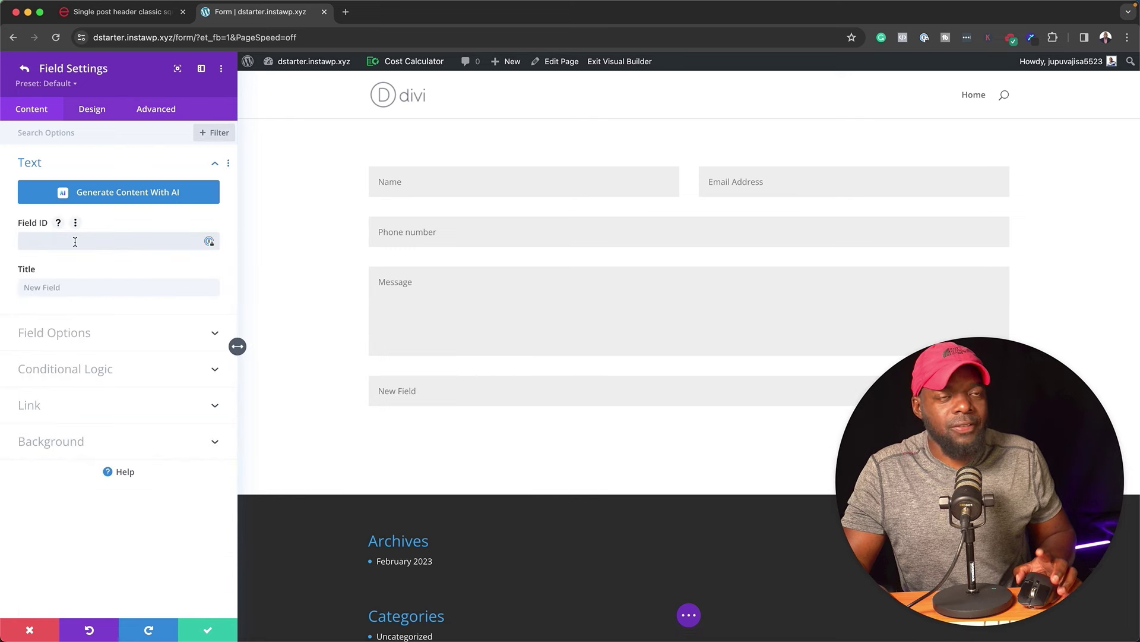
pyautogui.write('C')
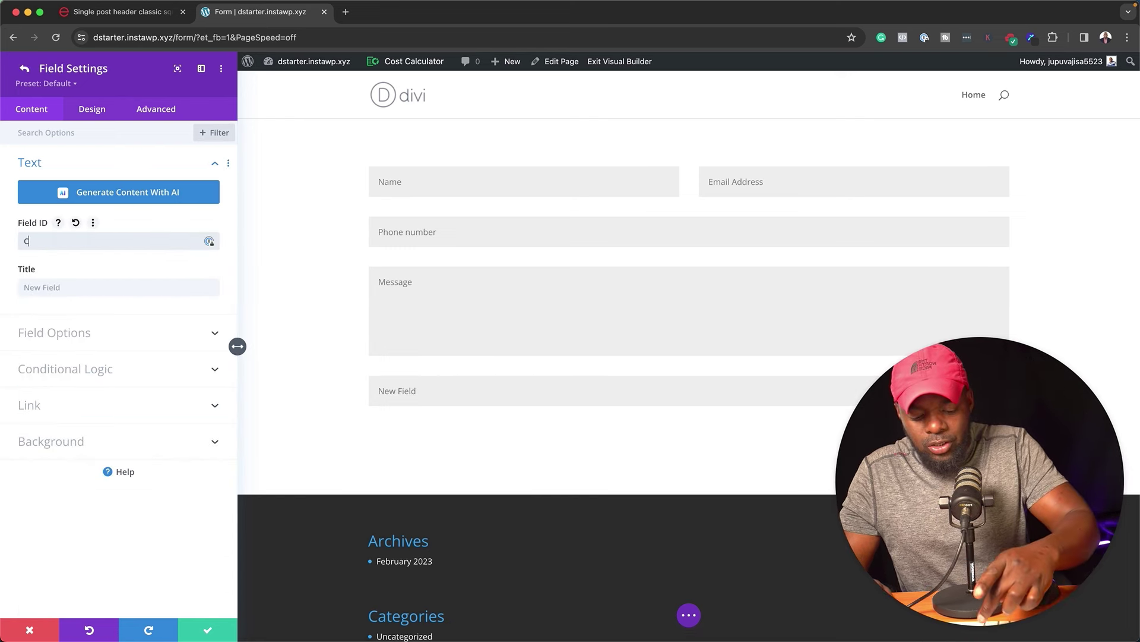
pyautogui.write('hoose One')
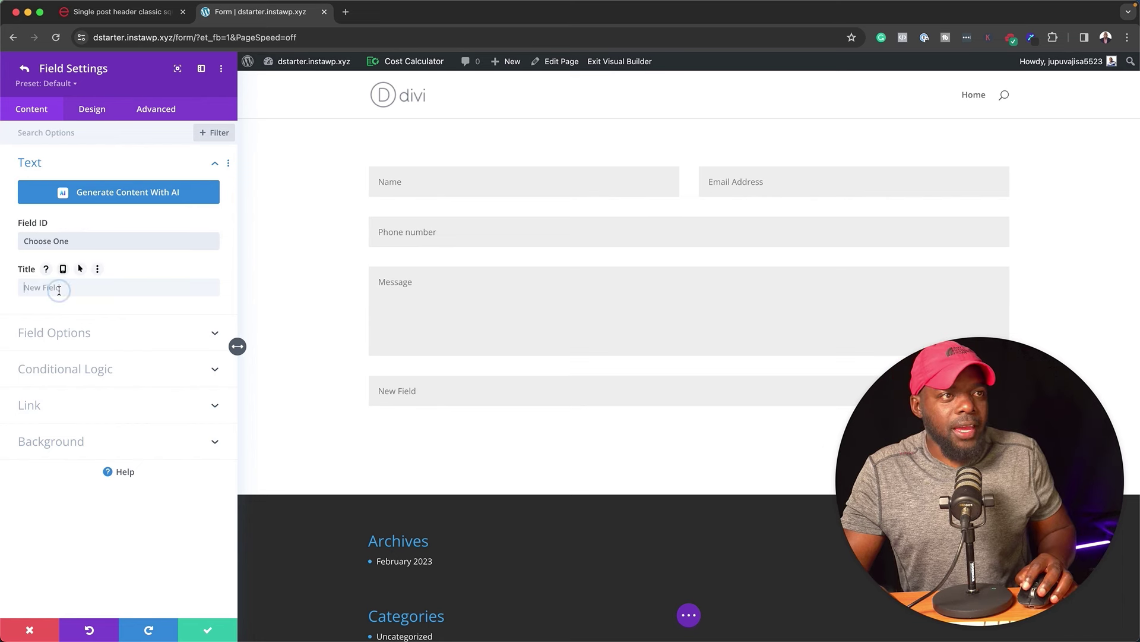
pyautogui.click(55, 290)
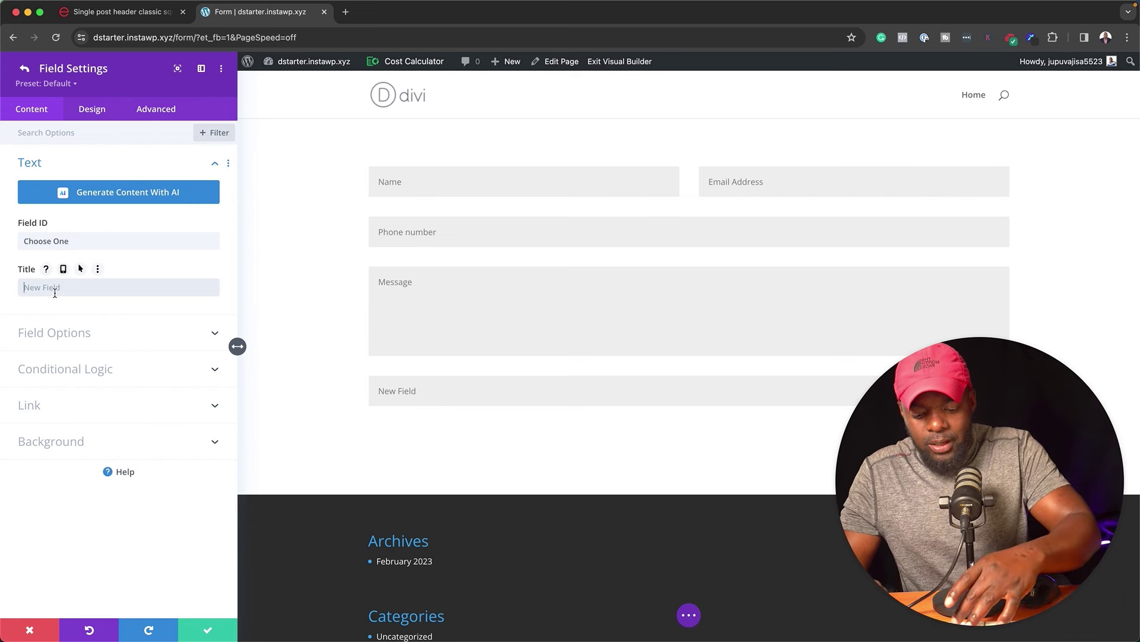
pyautogui.write('Choose One')
pyautogui.click(83, 331)
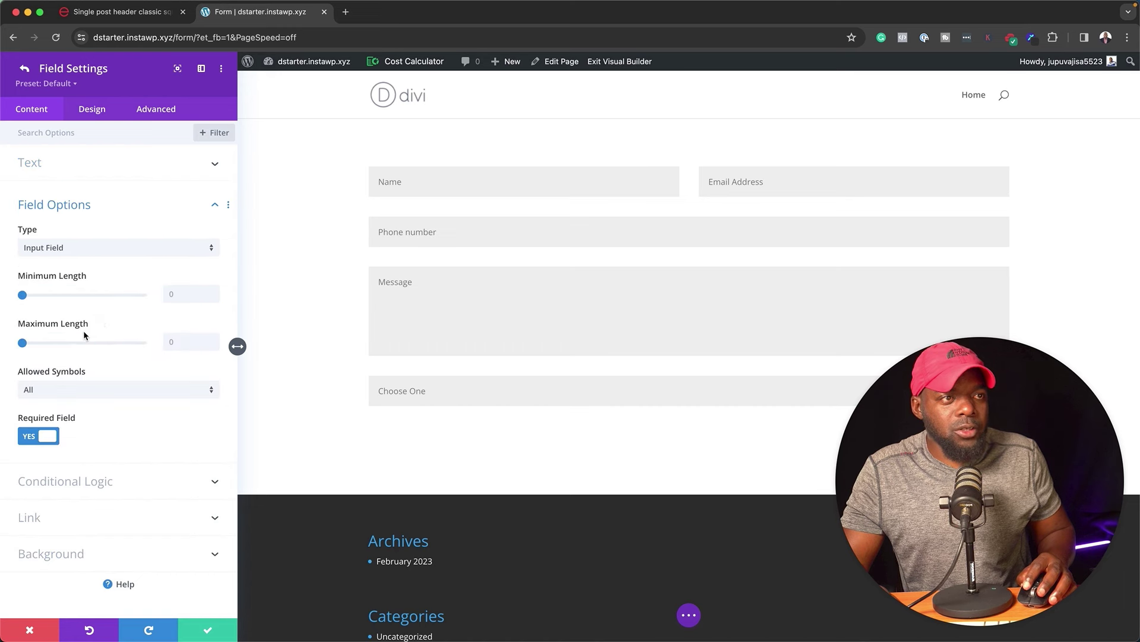
pyautogui.click(93, 250)
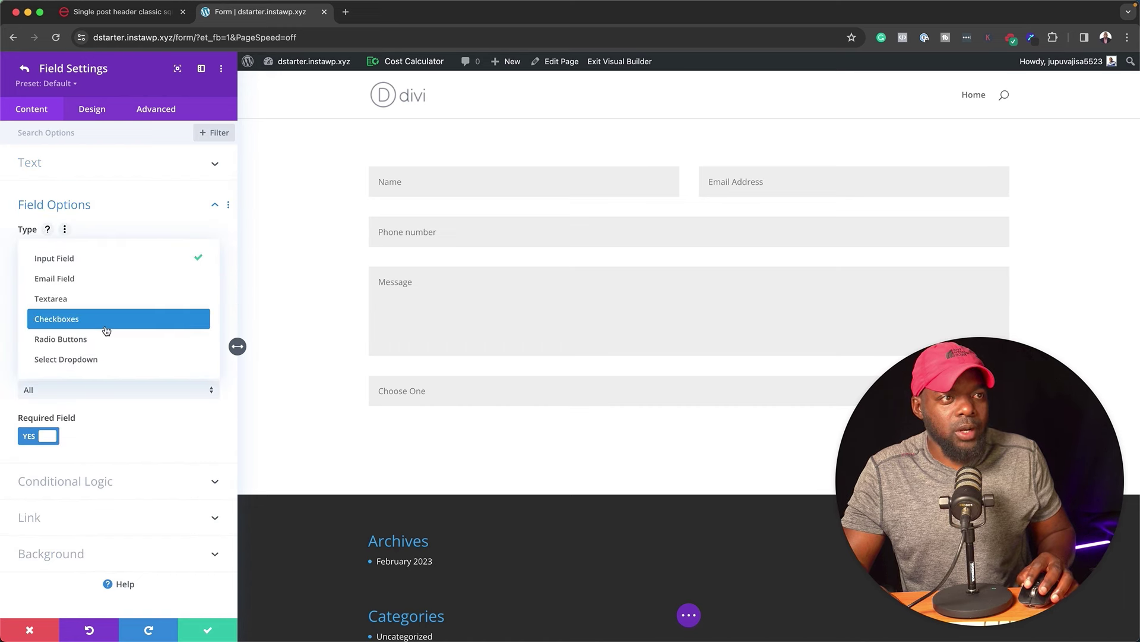
# Step: Make Choose One a select dropdown with Option 1, Option 2, Option 3, then move it above Message
pyautogui.click(146, 361)
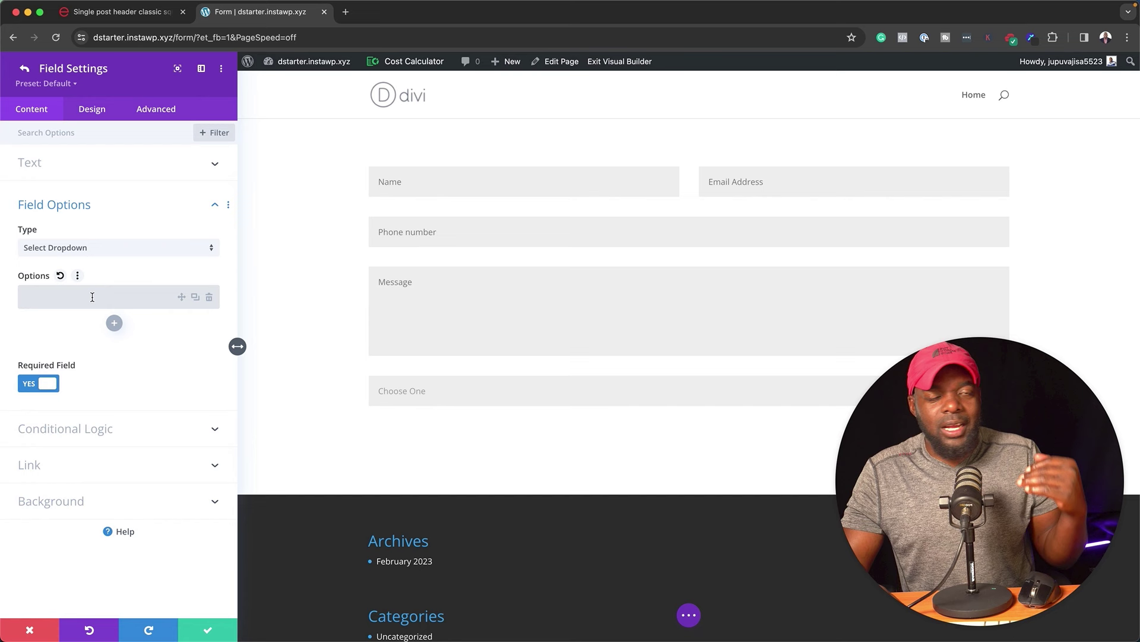
pyautogui.write('Option 1')
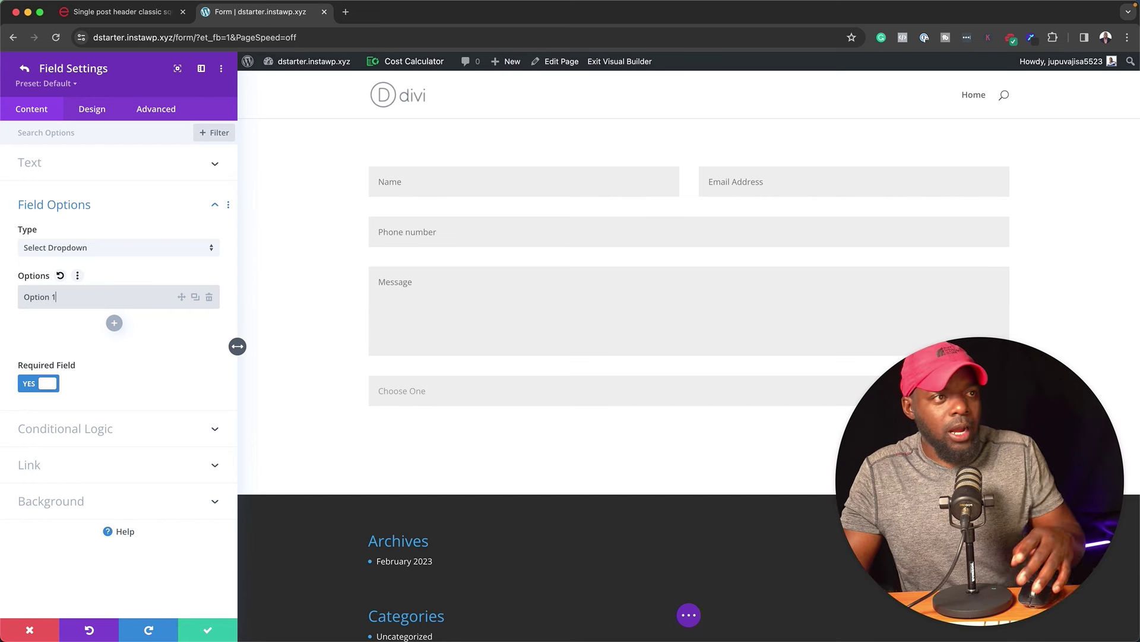
pyautogui.click(114, 322)
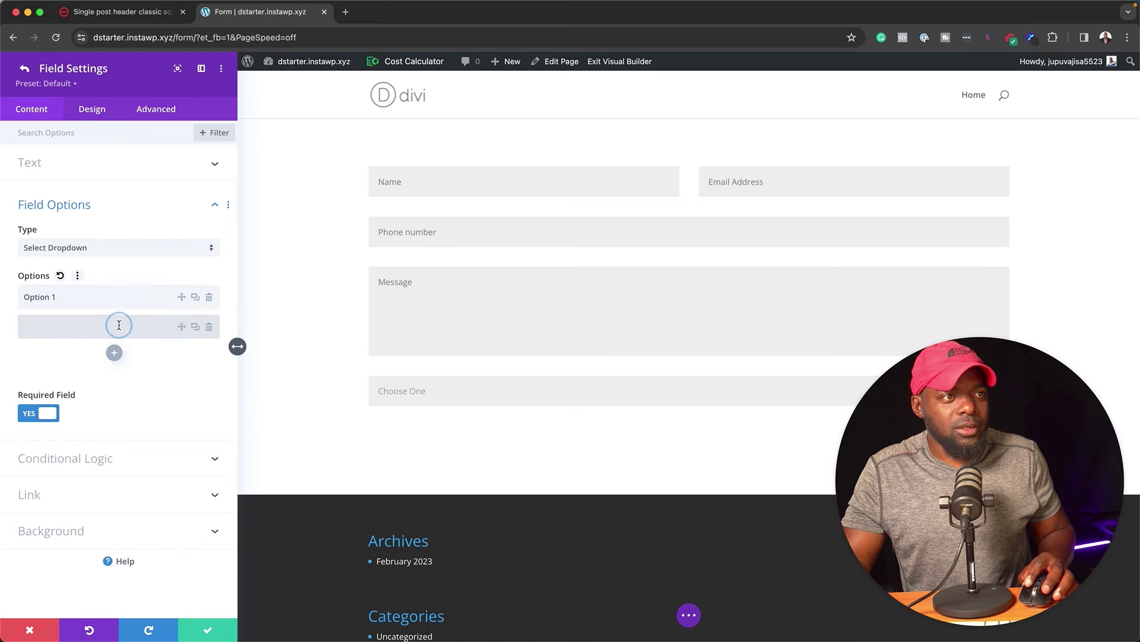
pyautogui.write('Op')
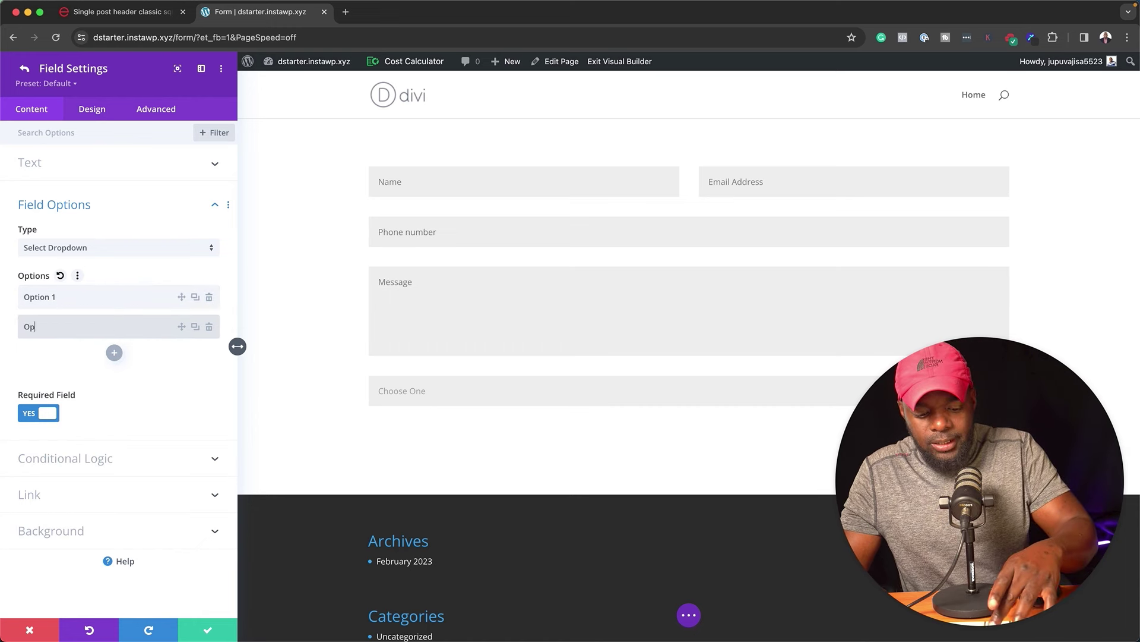
pyautogui.write('tion ')
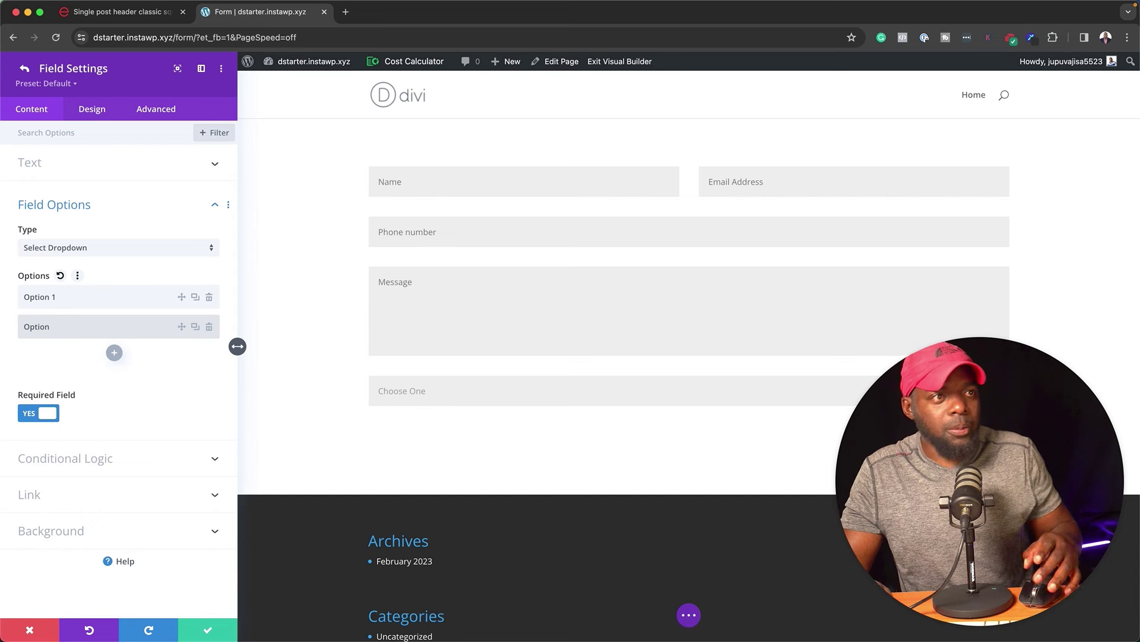
pyautogui.write('2')
pyautogui.click(114, 353)
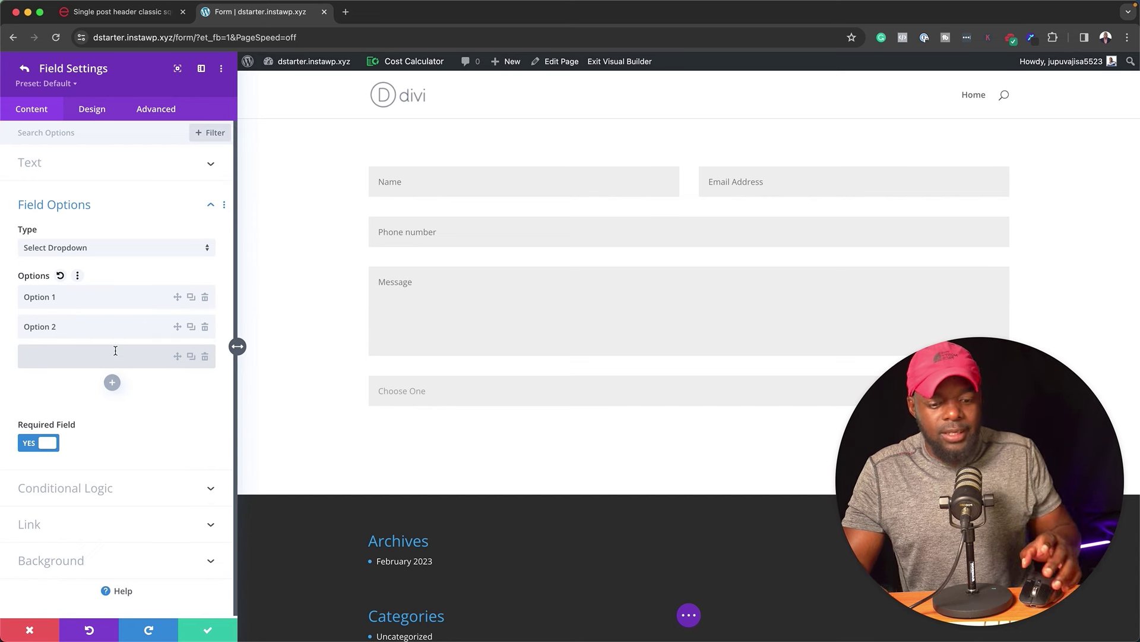
pyautogui.write('Option 3')
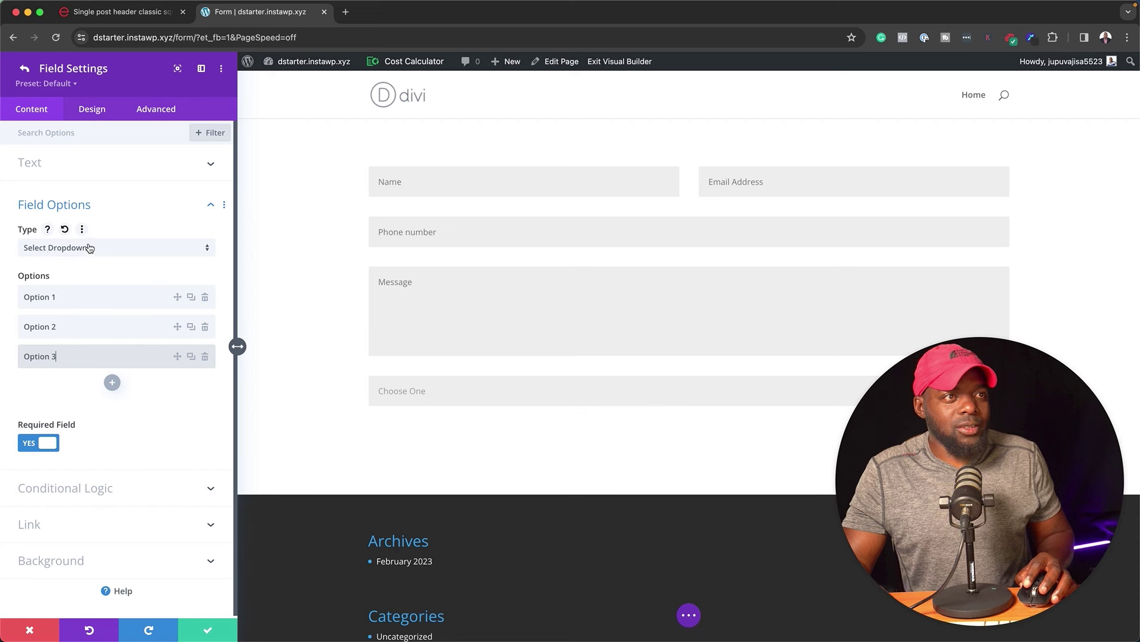
pyautogui.click(25, 68)
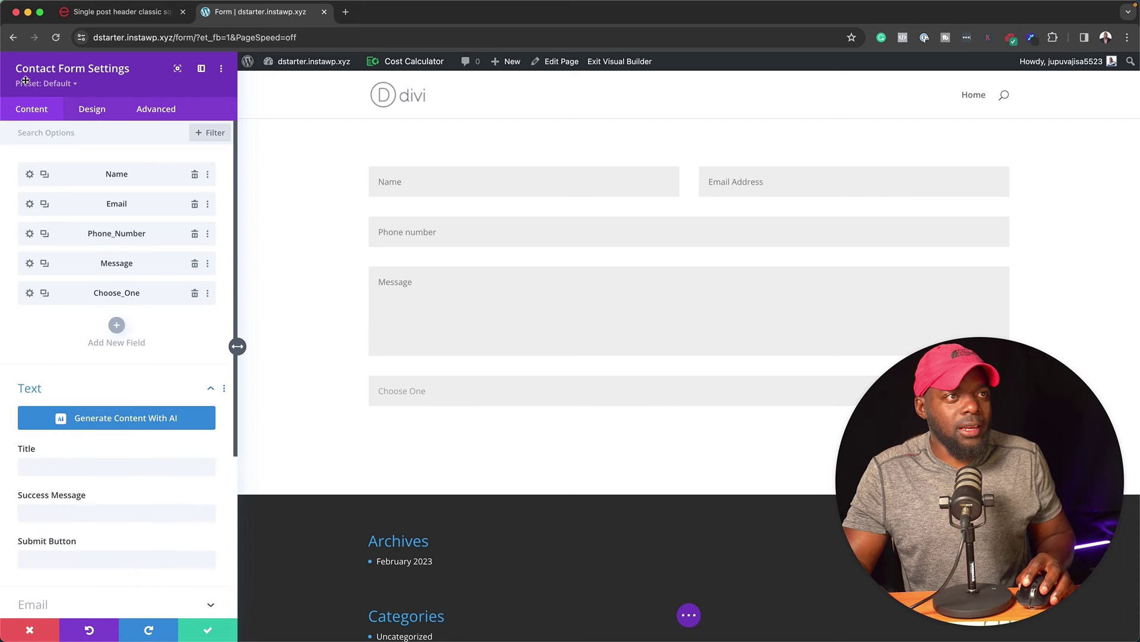
pyautogui.moveTo(130, 295)
pyautogui.mouseDown()
pyautogui.moveTo(131, 259)
pyautogui.moveTo(129, 274)
pyautogui.mouseUp()
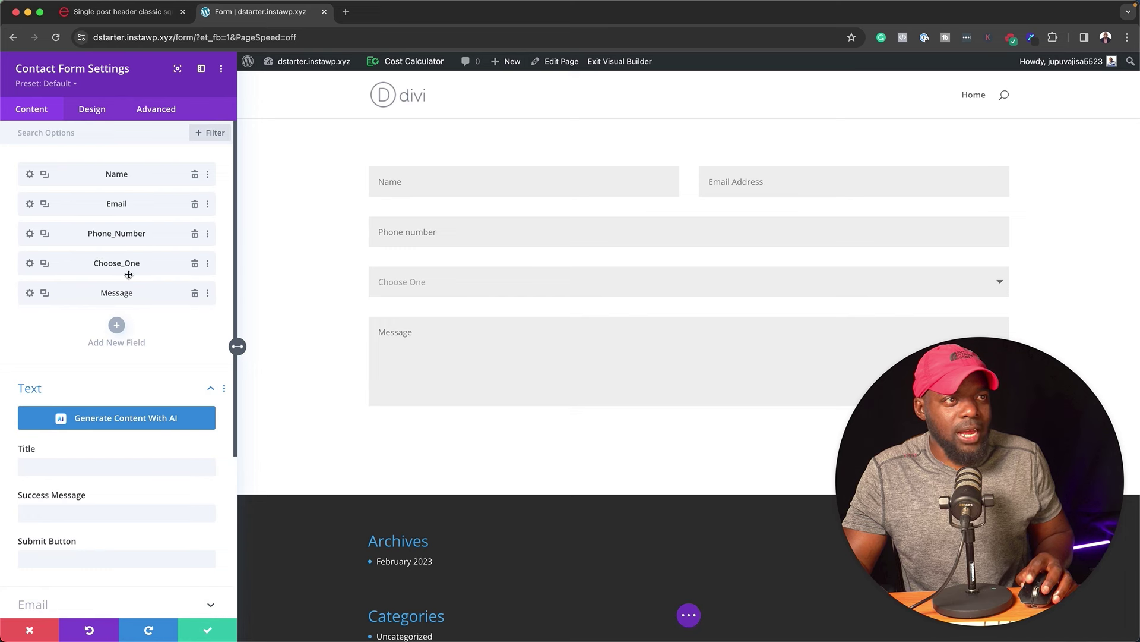
# Step: Add a sixth field, Field_6, leaving its type as Input Field
pyautogui.click(115, 325)
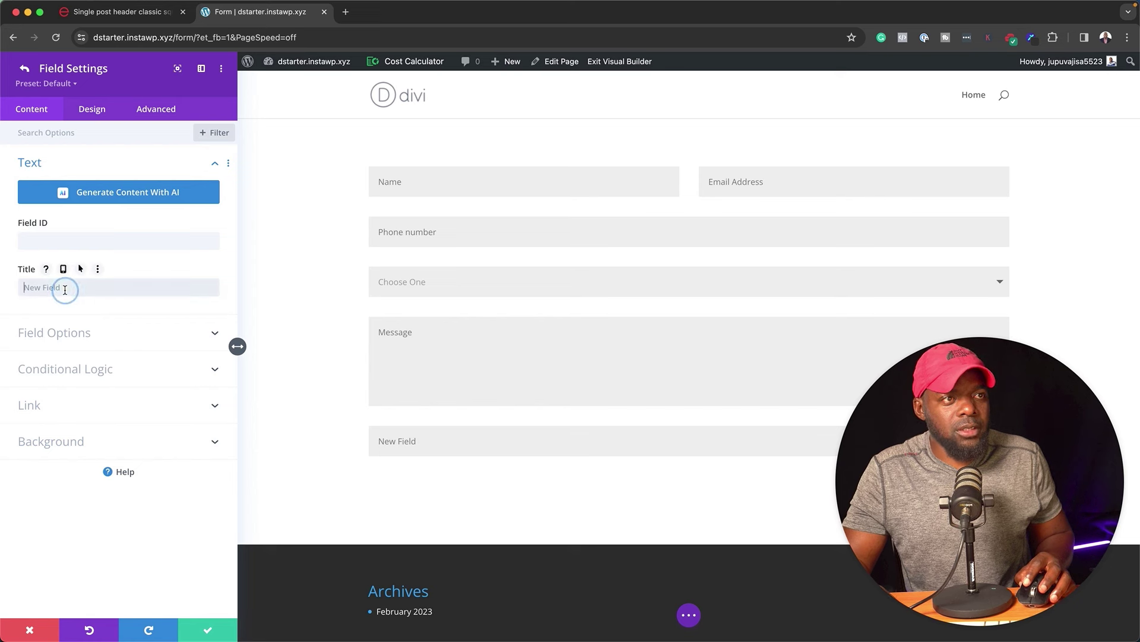
pyautogui.click(69, 331)
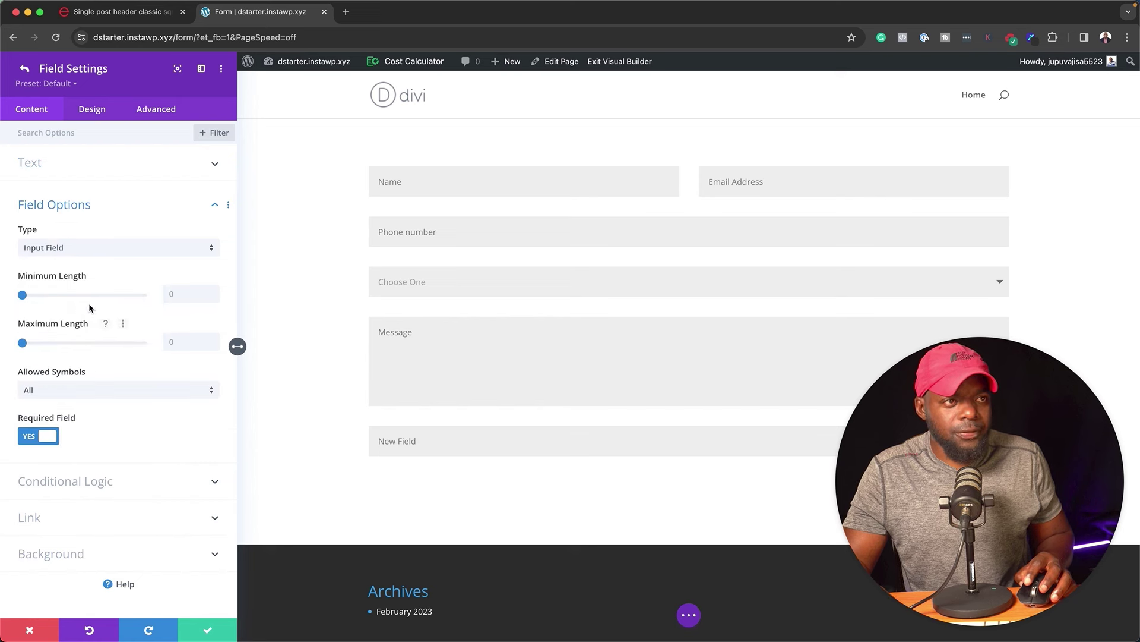
pyautogui.click(96, 248)
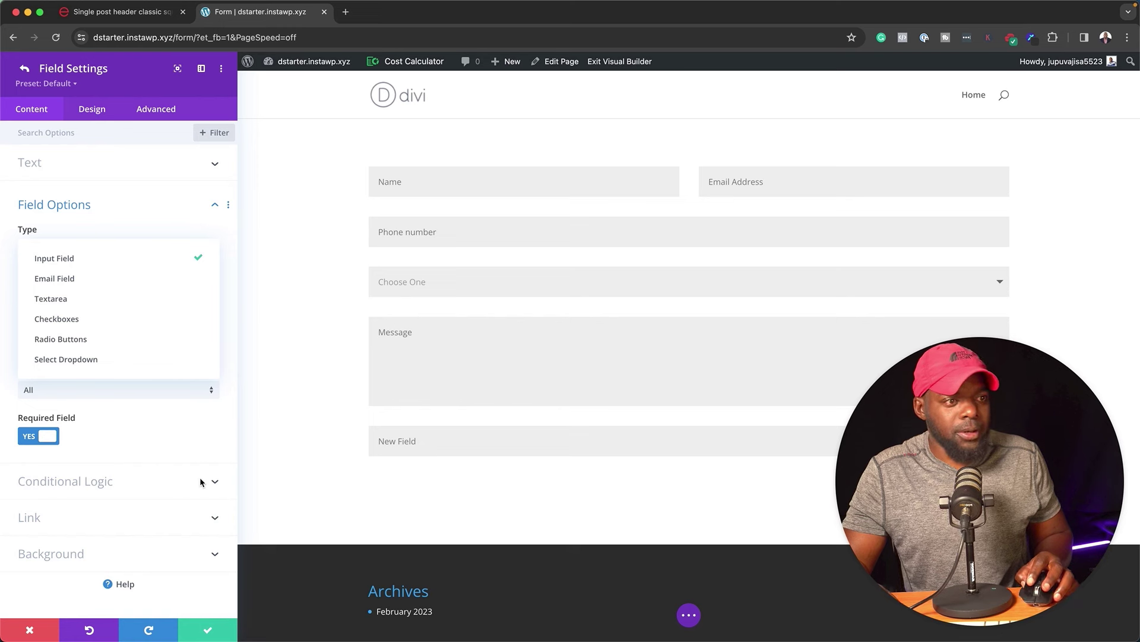
pyautogui.click(24, 71)
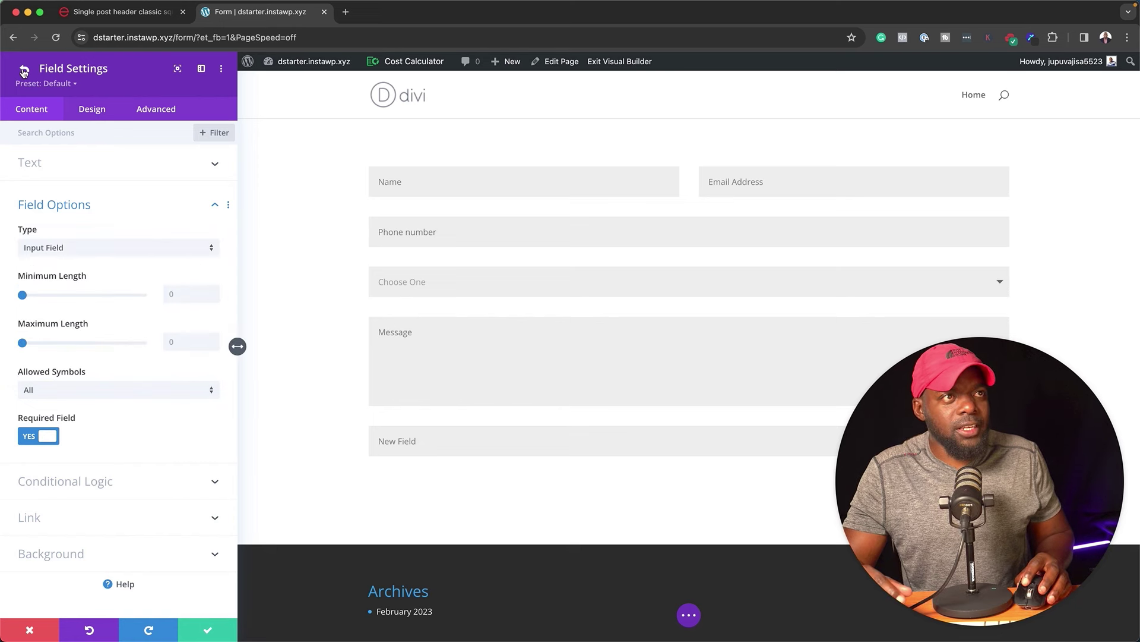
pyautogui.click(24, 71)
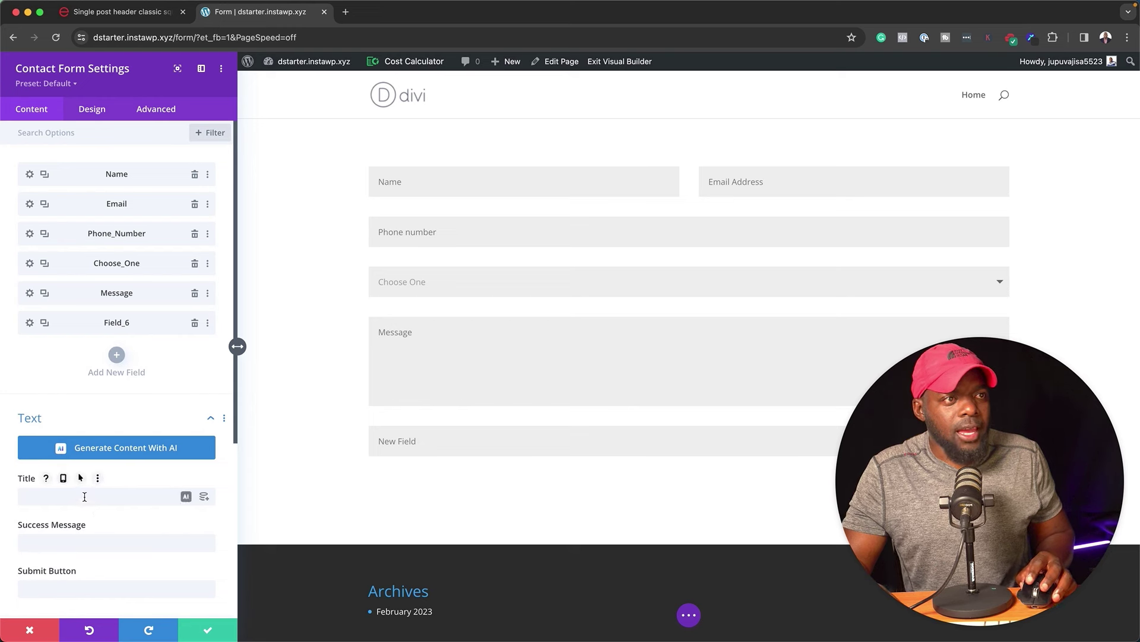
# Step: Check the Success Message and Submit Button fields, then expand Redirect, leaving Enable Redirect URL at NO
pyautogui.scroll(-2, 74, 511)
pyautogui.scroll(-1, 71, 518)
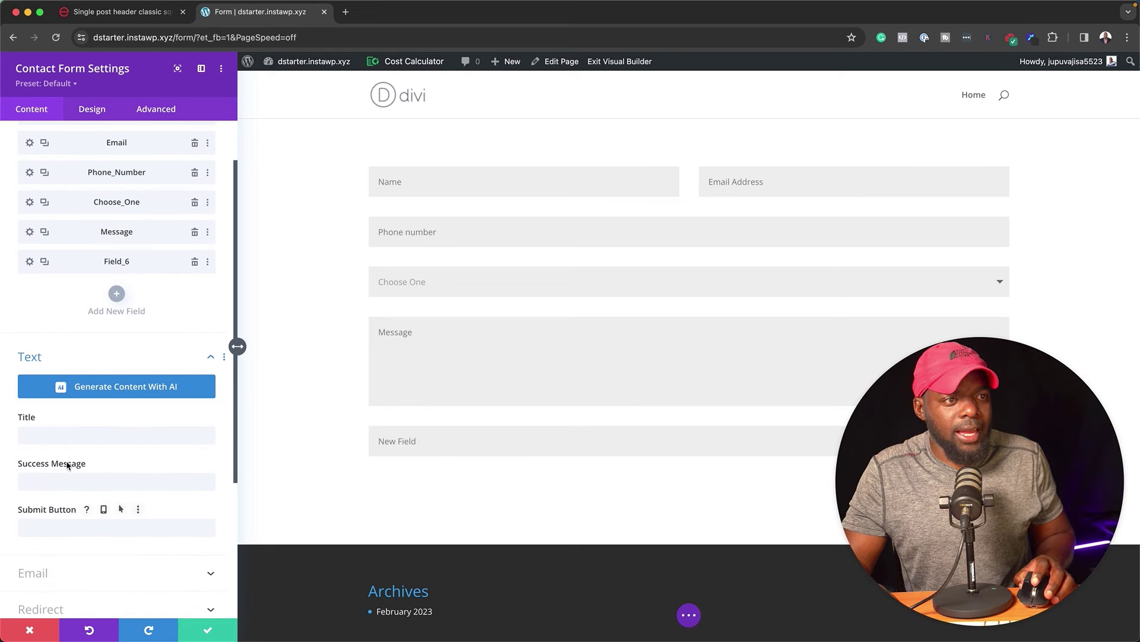
pyautogui.click(41, 480)
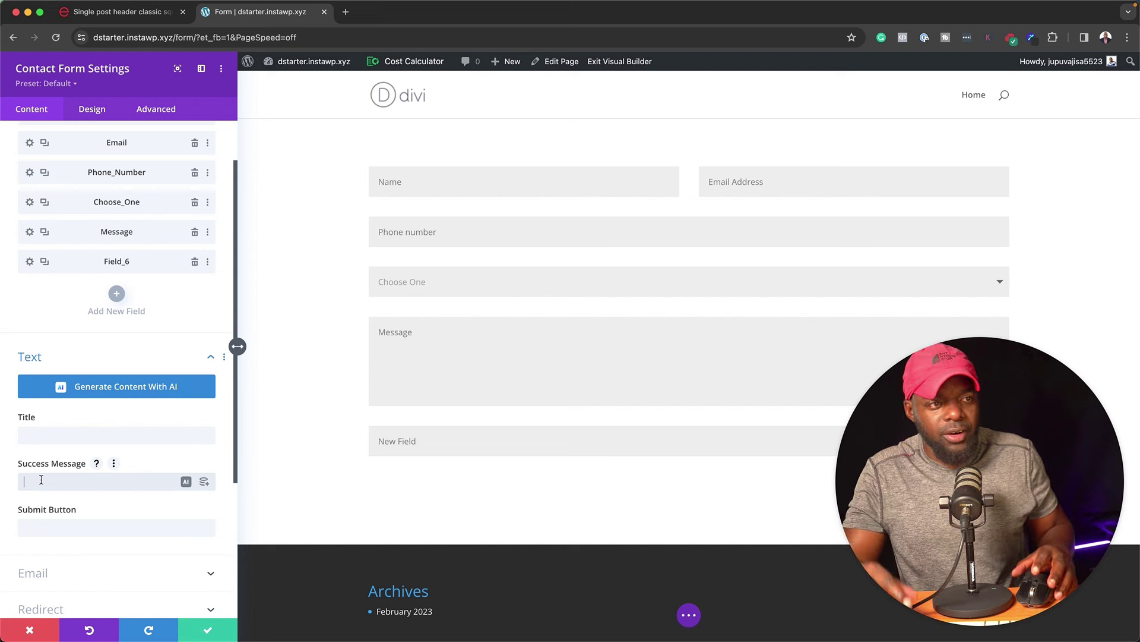
pyautogui.click(77, 527)
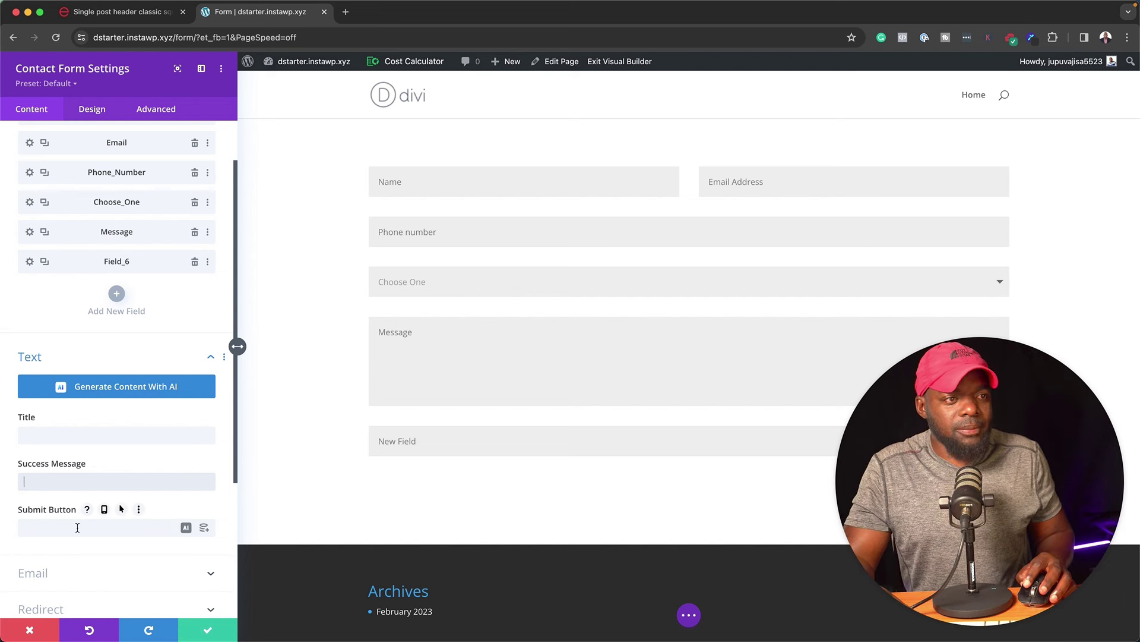
pyautogui.click(77, 527)
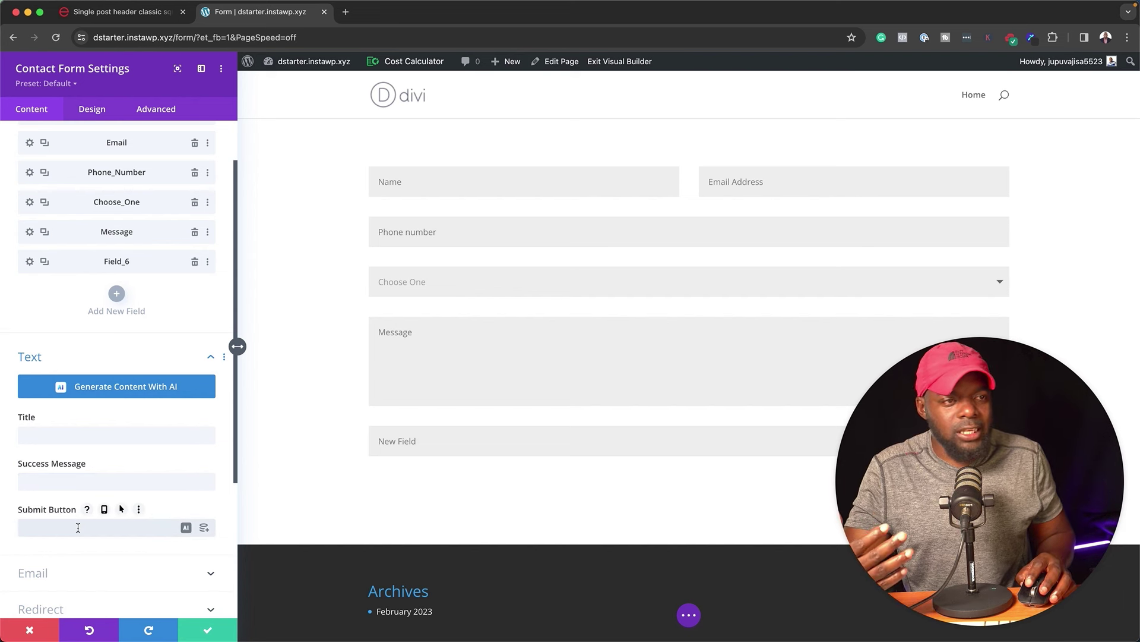
pyautogui.scroll(-2, 85, 462)
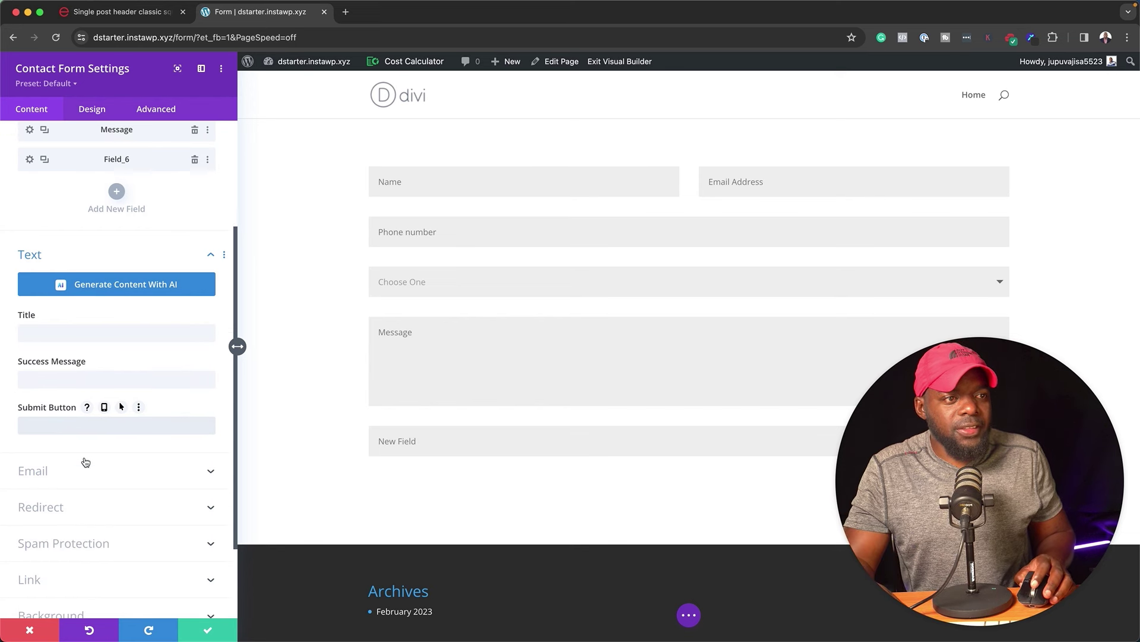
pyautogui.scroll(-1, 86, 462)
pyautogui.click(76, 477)
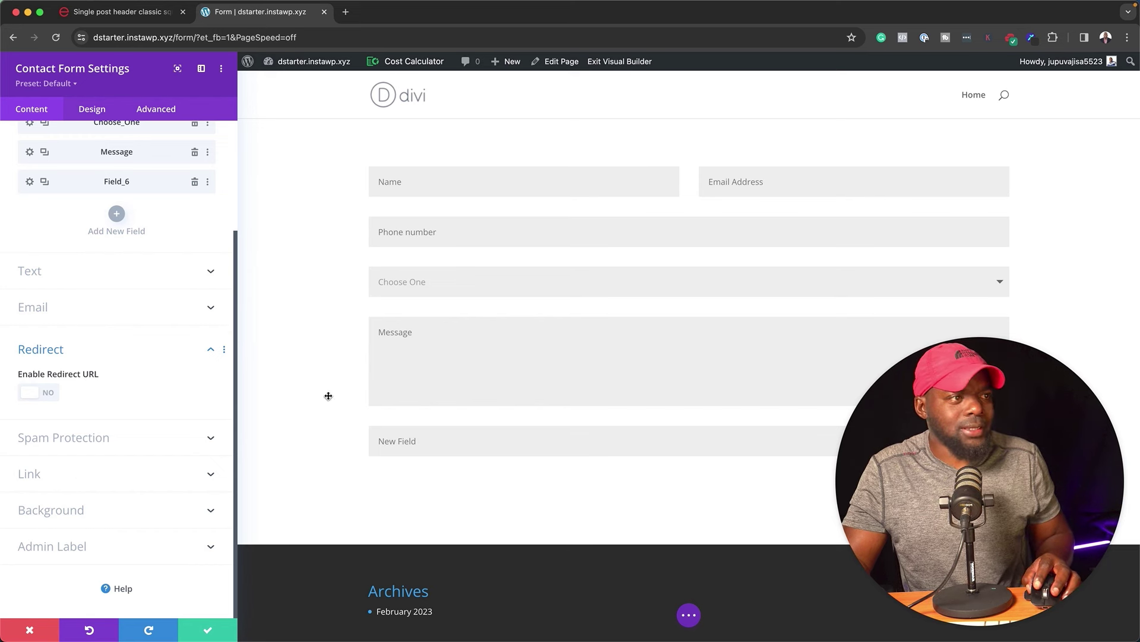
pyautogui.scroll(2, 141, 202)
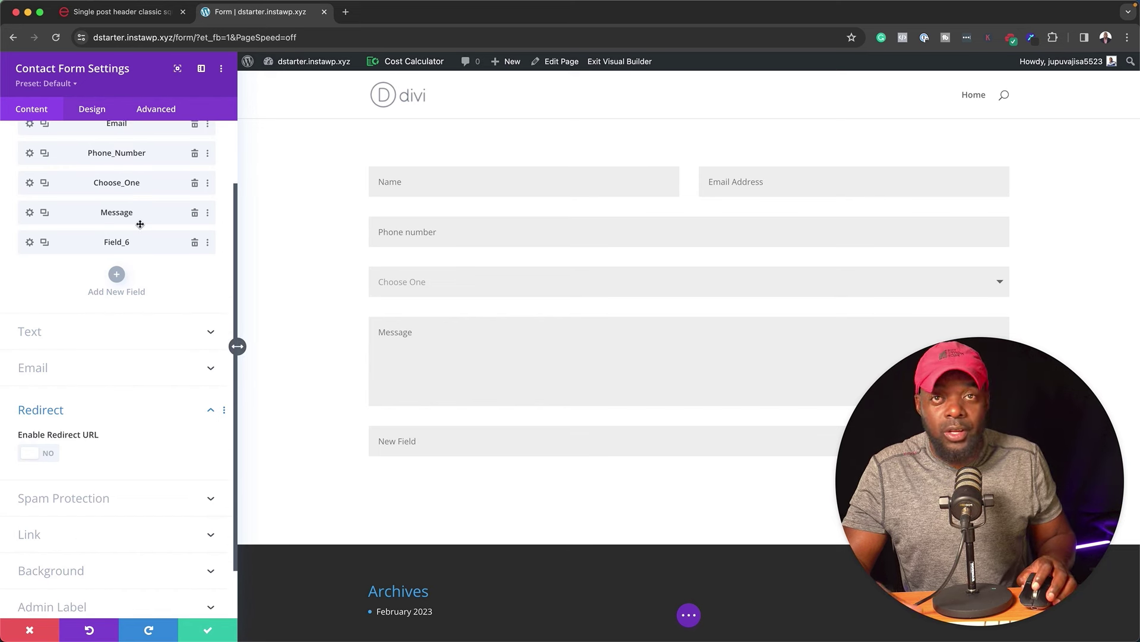
# Step: Delete the extra Field_6 from the contact form
pyautogui.click(195, 243)
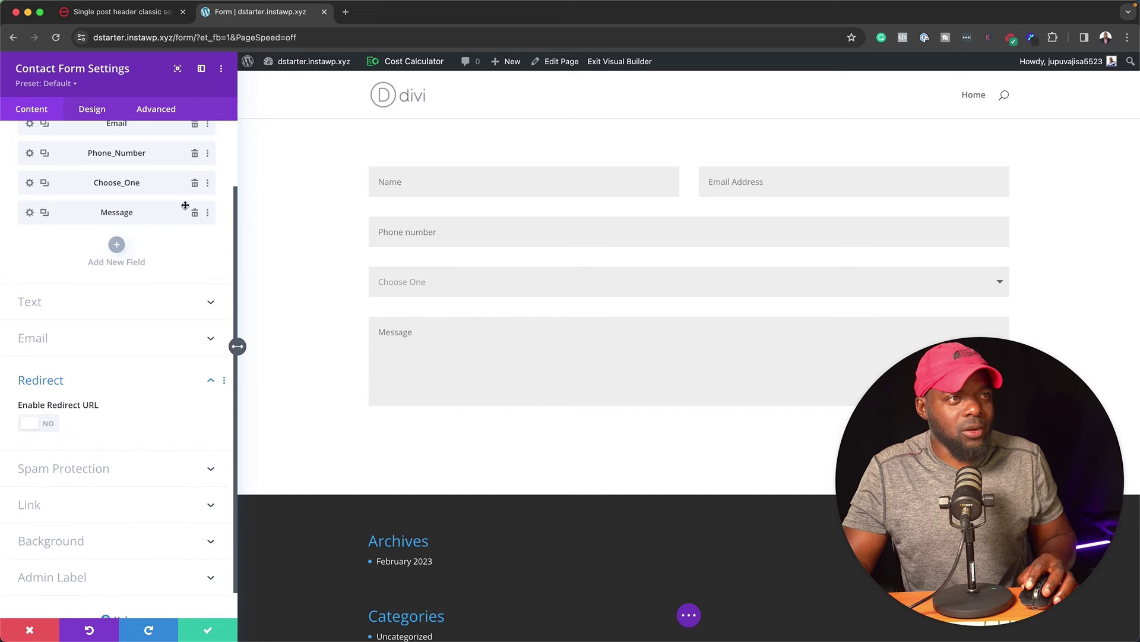
pyautogui.scroll(3, 192, 240)
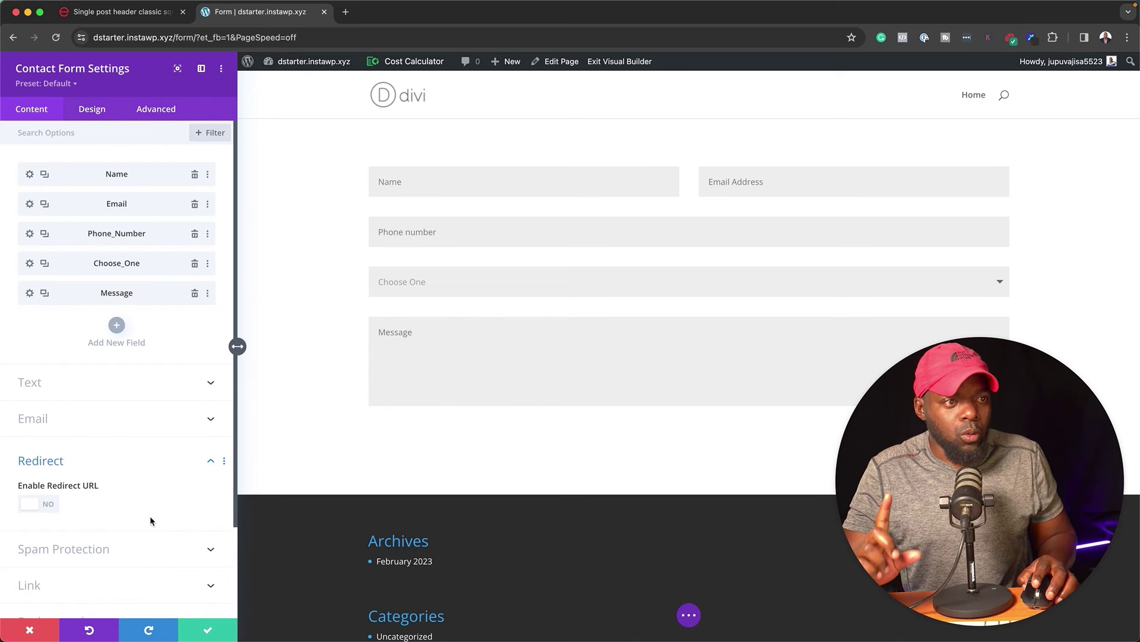
pyautogui.scroll(-3, 150, 520)
# Step: In Spam Protection, switch the spam service on and back off, keeping Use Basic Captcha at YES
pyautogui.click(120, 451)
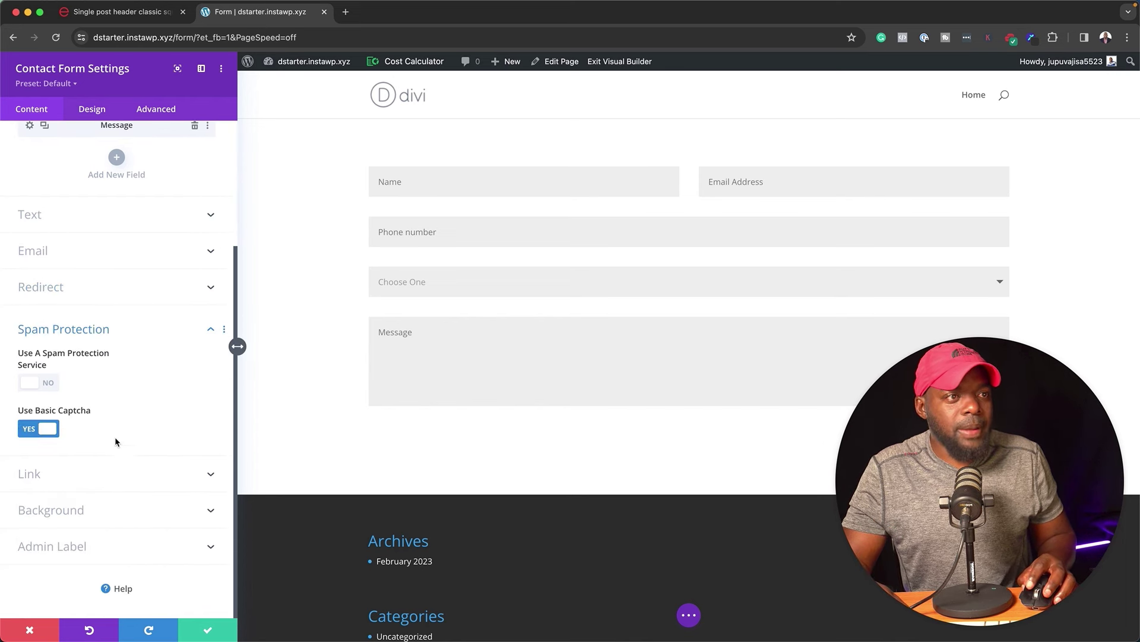
pyautogui.click(53, 385)
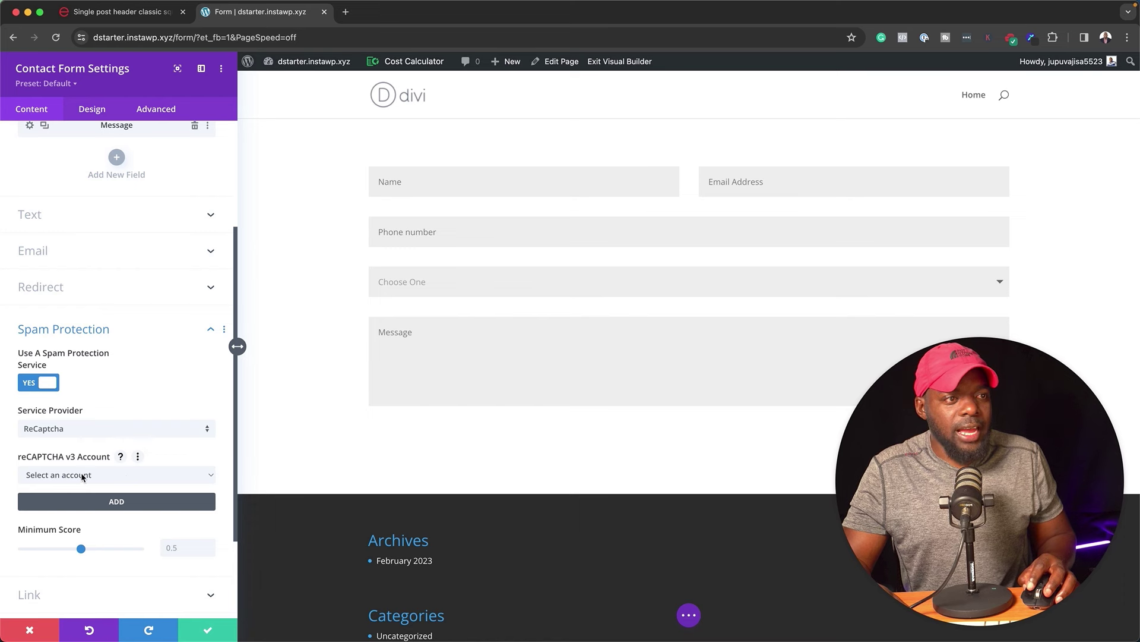
pyautogui.scroll(-1, 129, 488)
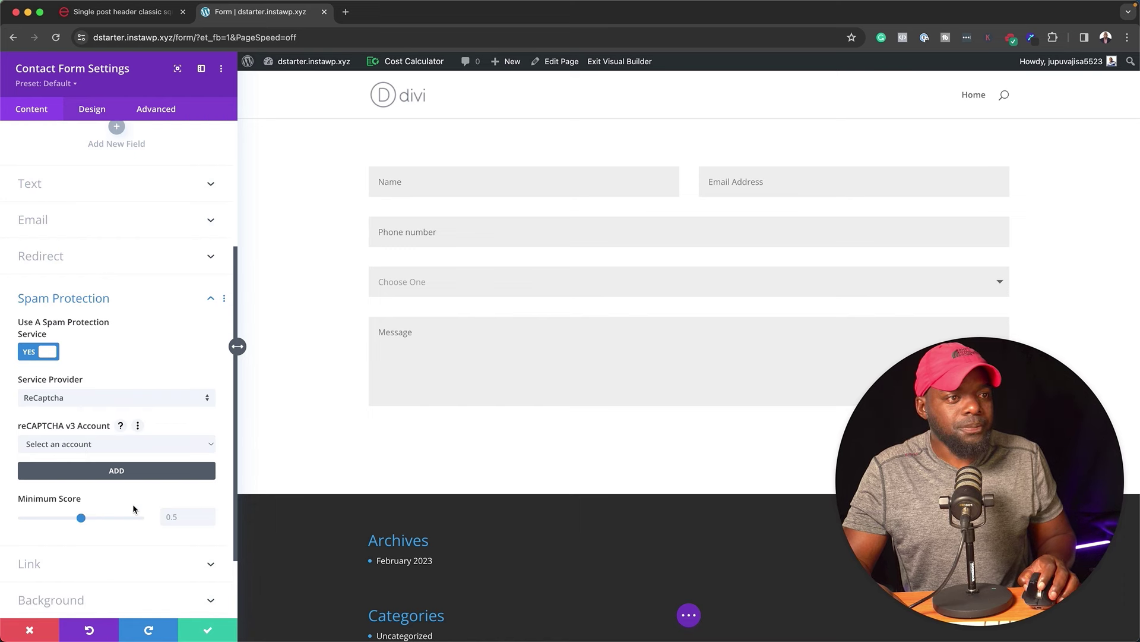
pyautogui.scroll(1, 107, 470)
pyautogui.click(25, 384)
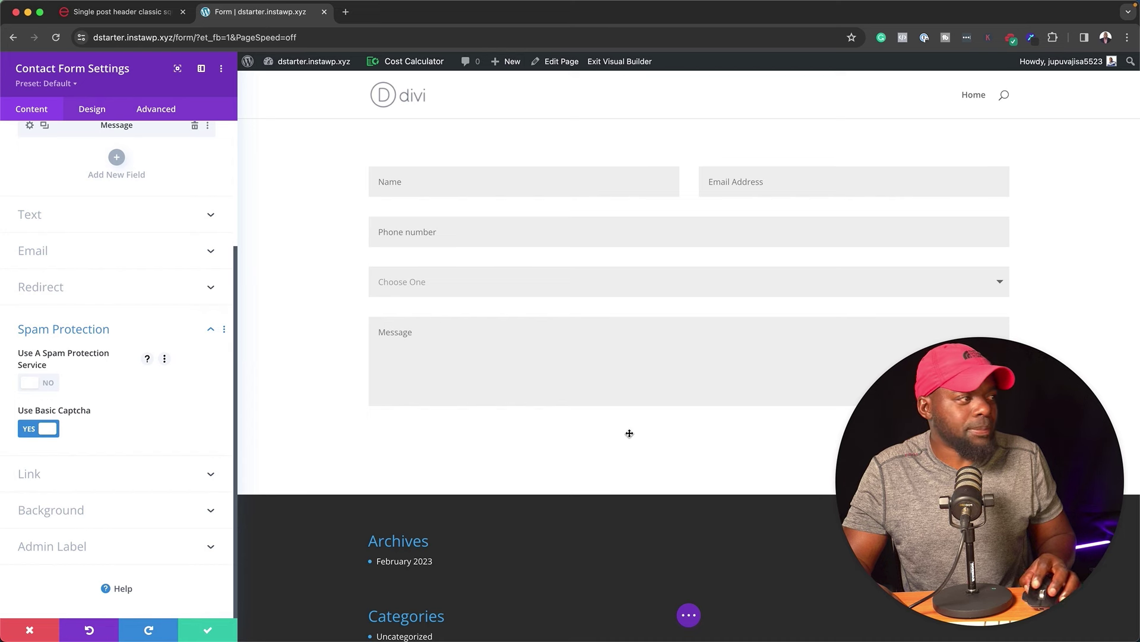
pyautogui.scroll(-2, 629, 432)
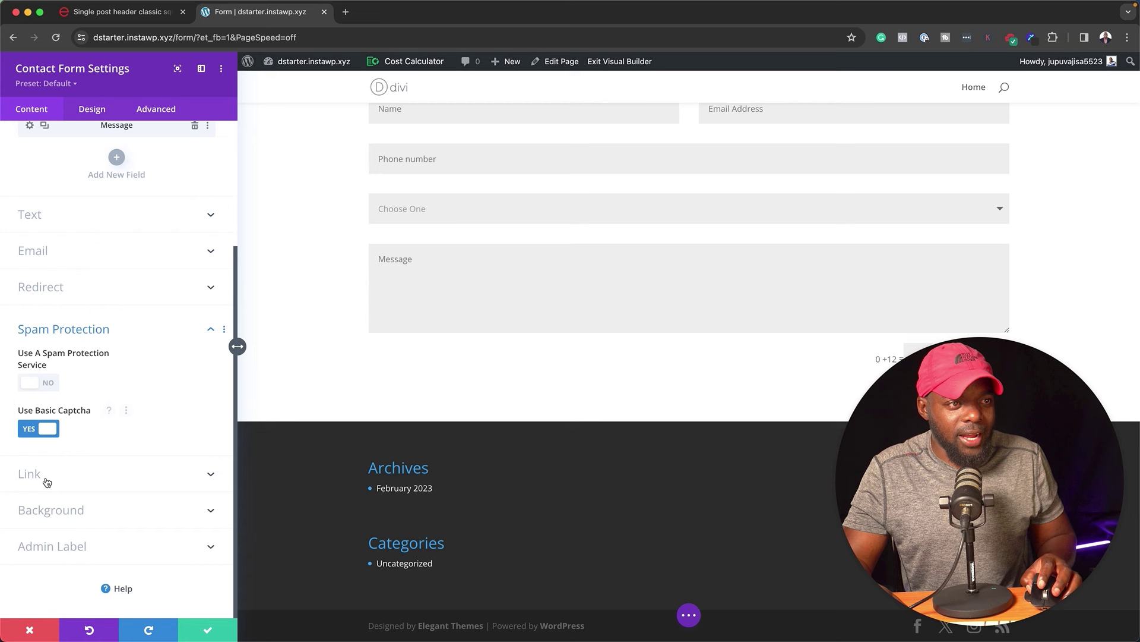
# Step: Expand the Email section, save the Contact Form module, and exit the Visual Builder
pyautogui.scroll(2, 90, 443)
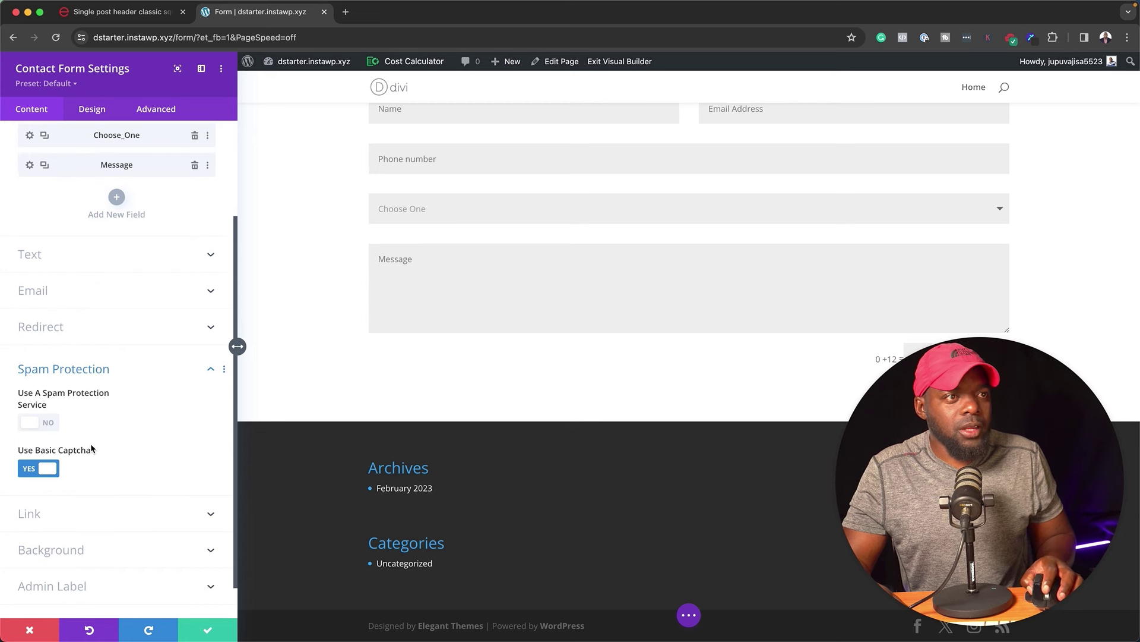
pyautogui.scroll(1, 90, 443)
pyautogui.click(74, 321)
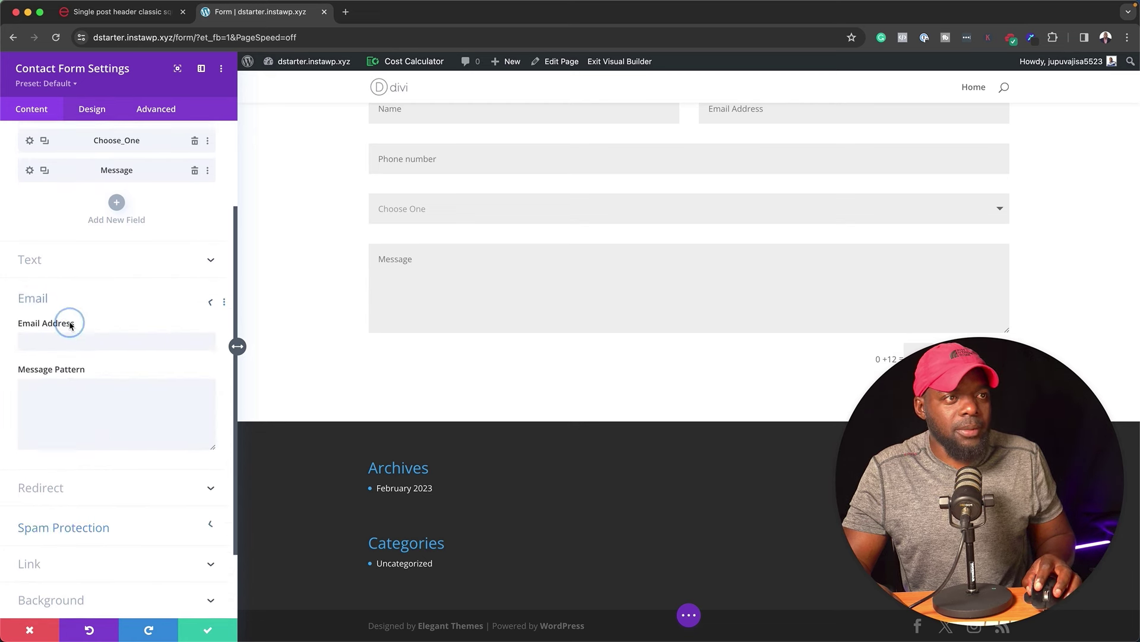
pyautogui.click(208, 630)
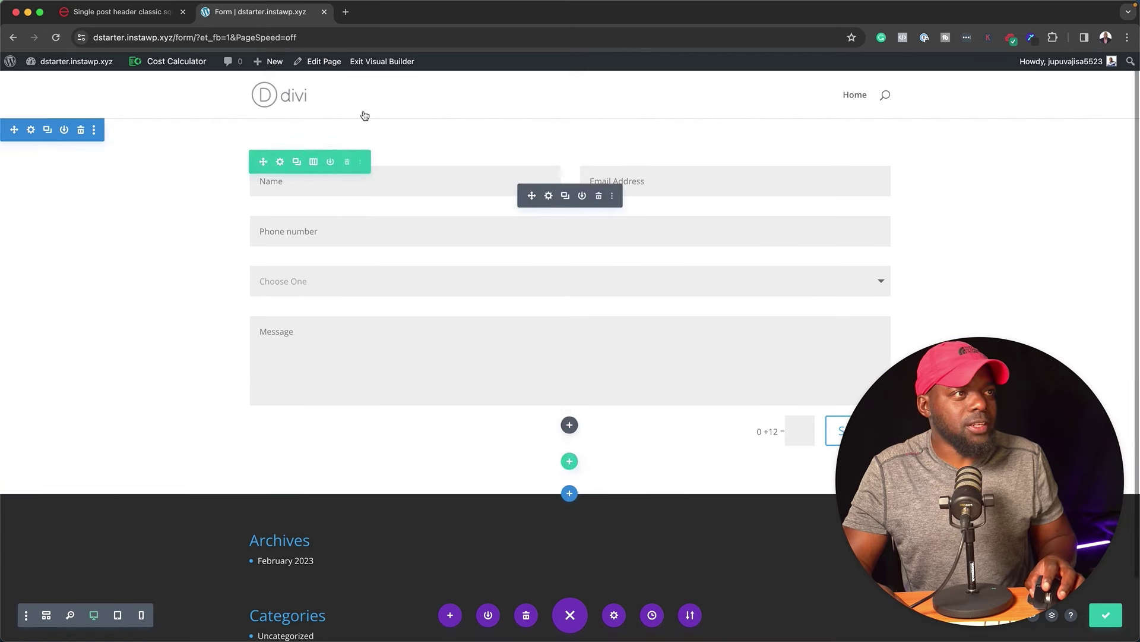
pyautogui.click(375, 63)
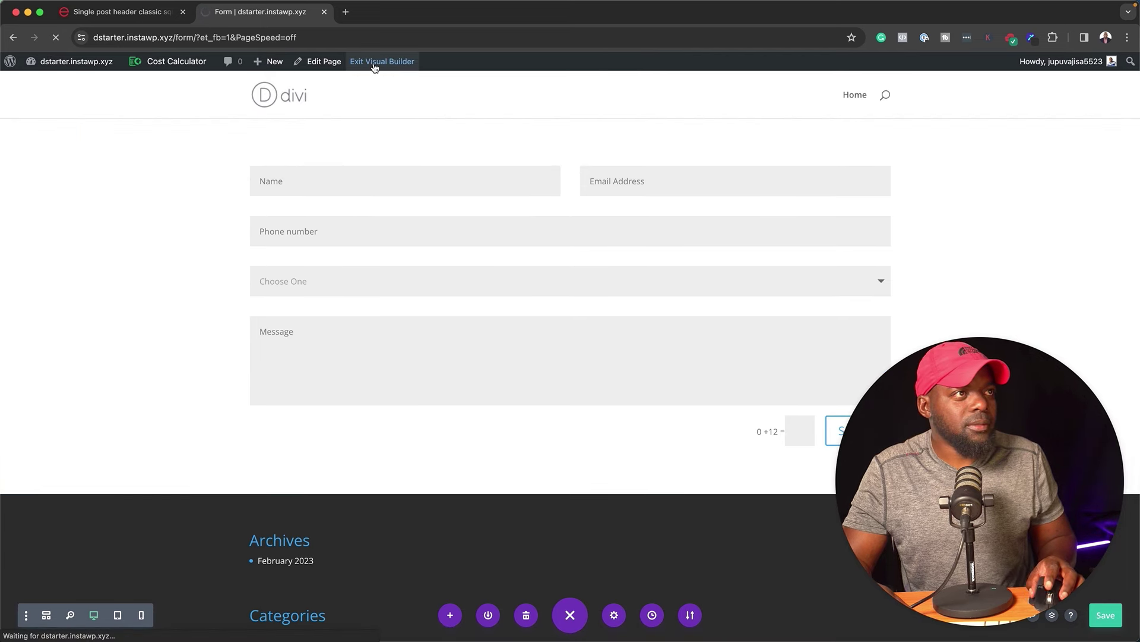
# Step: Pick Option 1 in the Choose One dropdown and try typing 'jfjf' into Phone number
pyautogui.click(339, 287)
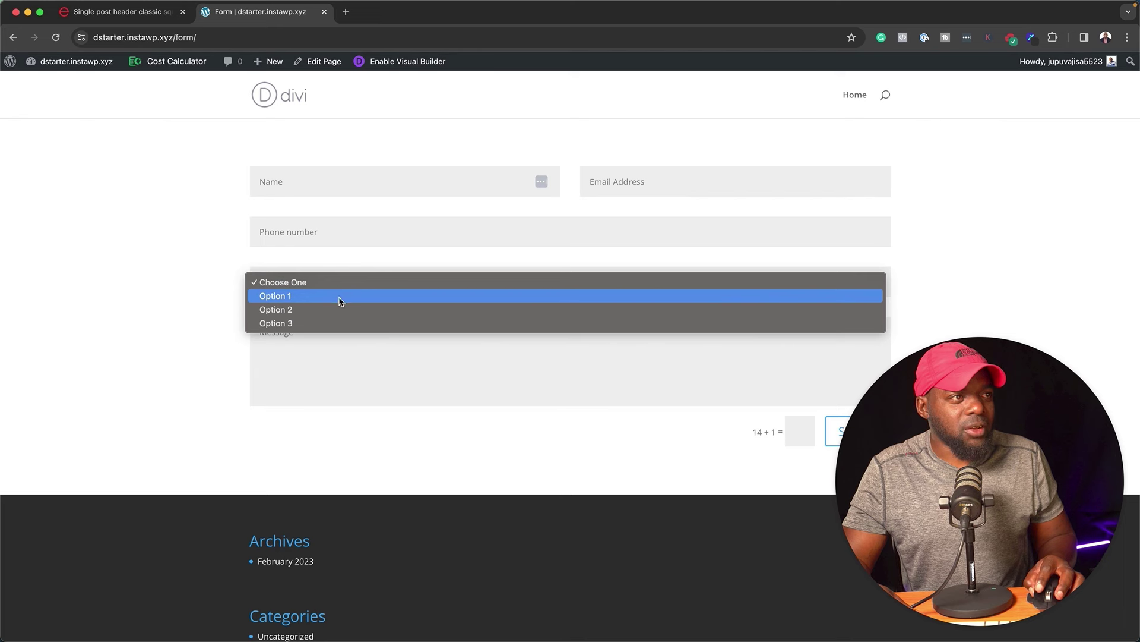
pyautogui.click(339, 297)
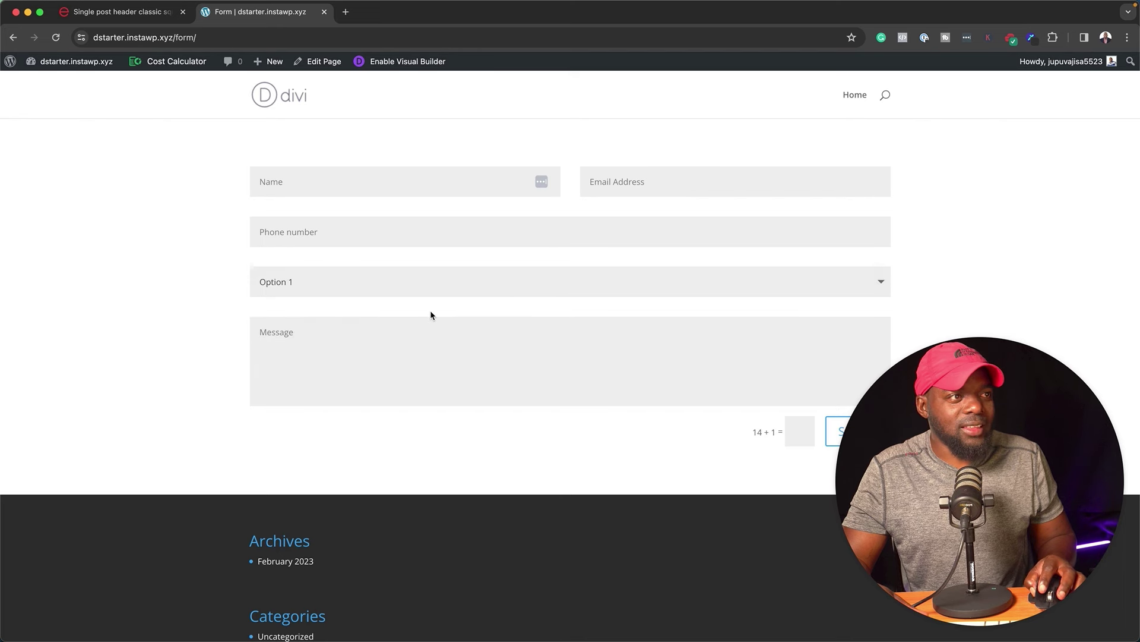
pyautogui.click(355, 232)
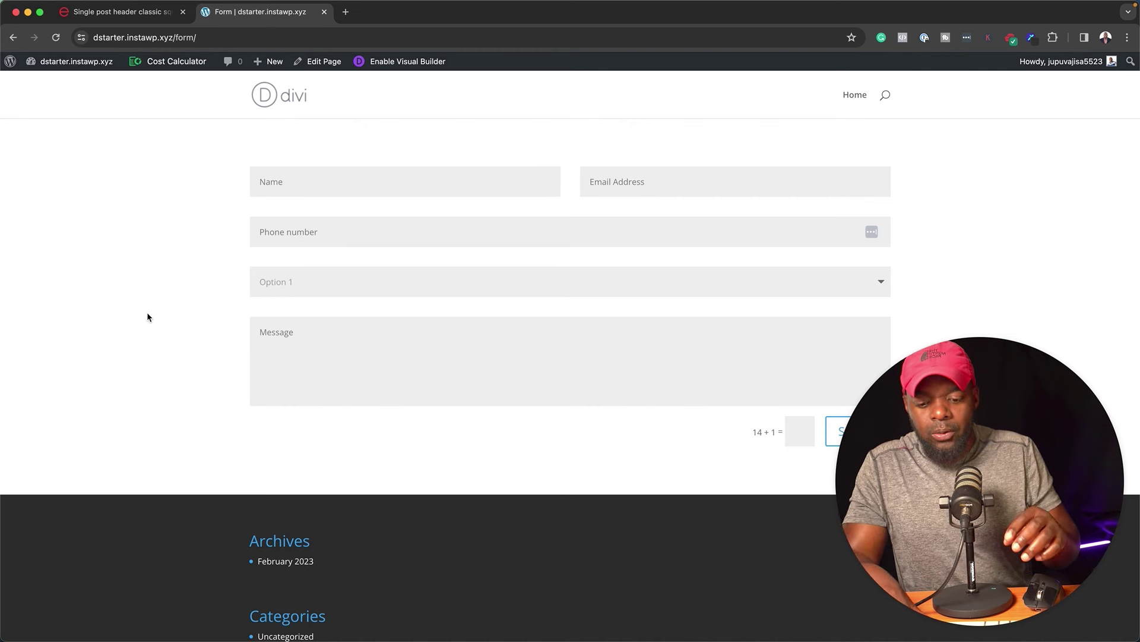
pyautogui.write('jfjf')
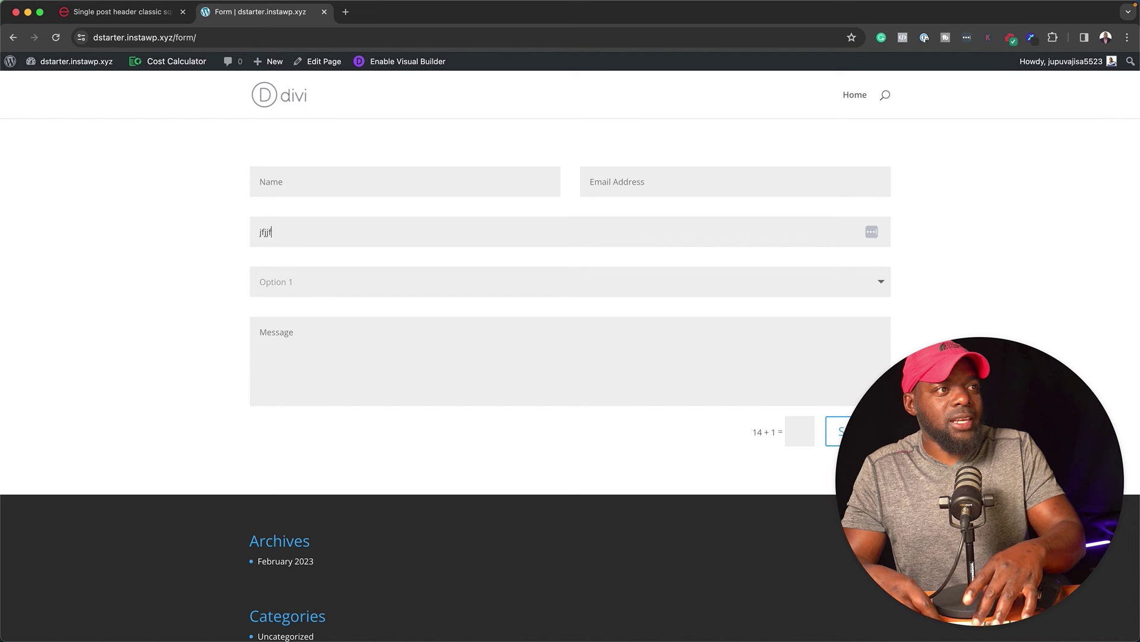
pyautogui.click(163, 302)
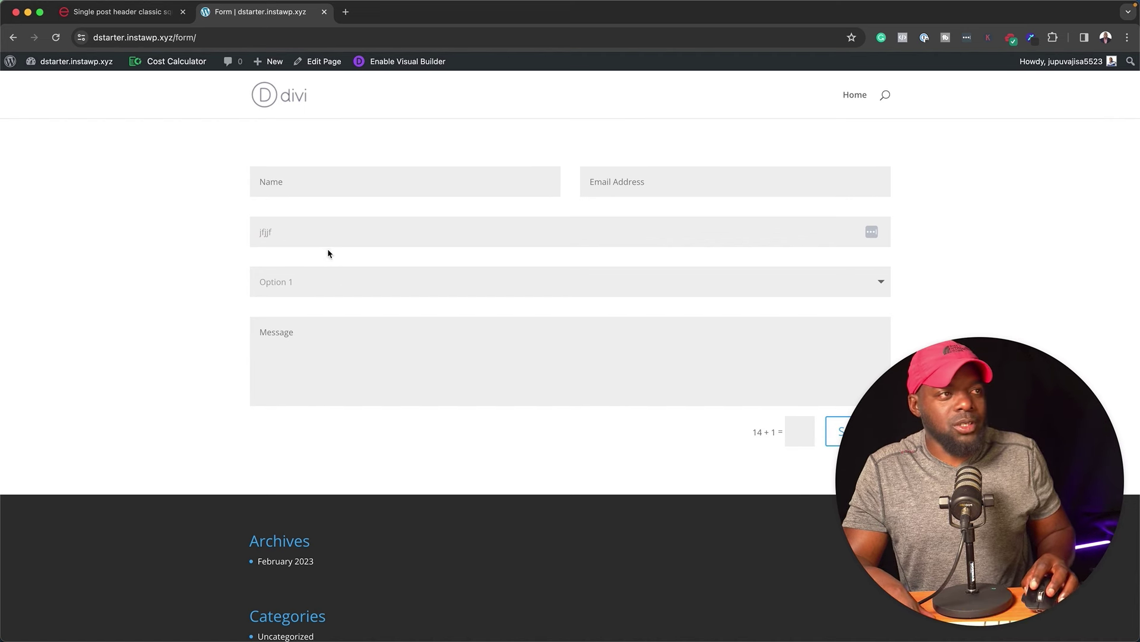
pyautogui.doubleClick(285, 232)
pyautogui.press('BackSpace')
pyautogui.write('4')
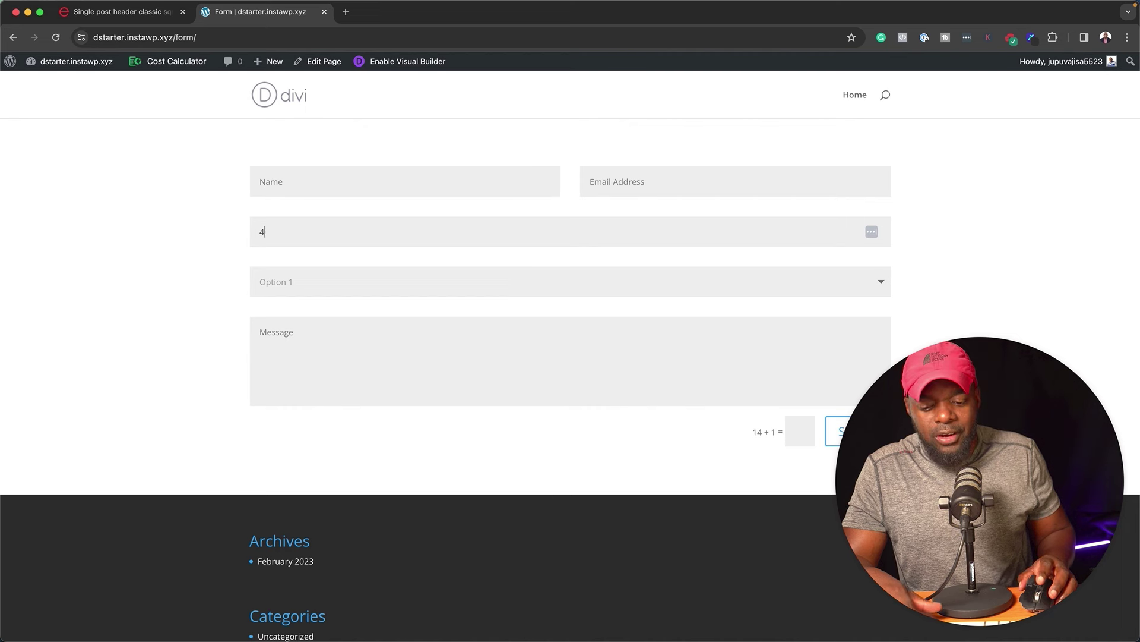
pyautogui.write('44444')
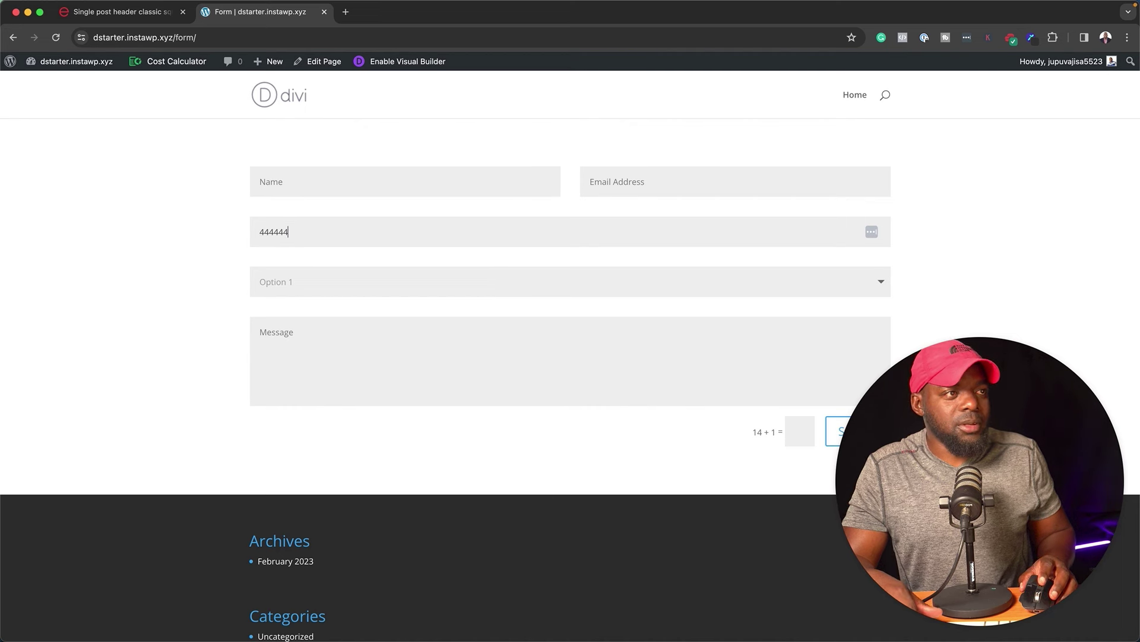
pyautogui.write('44444')
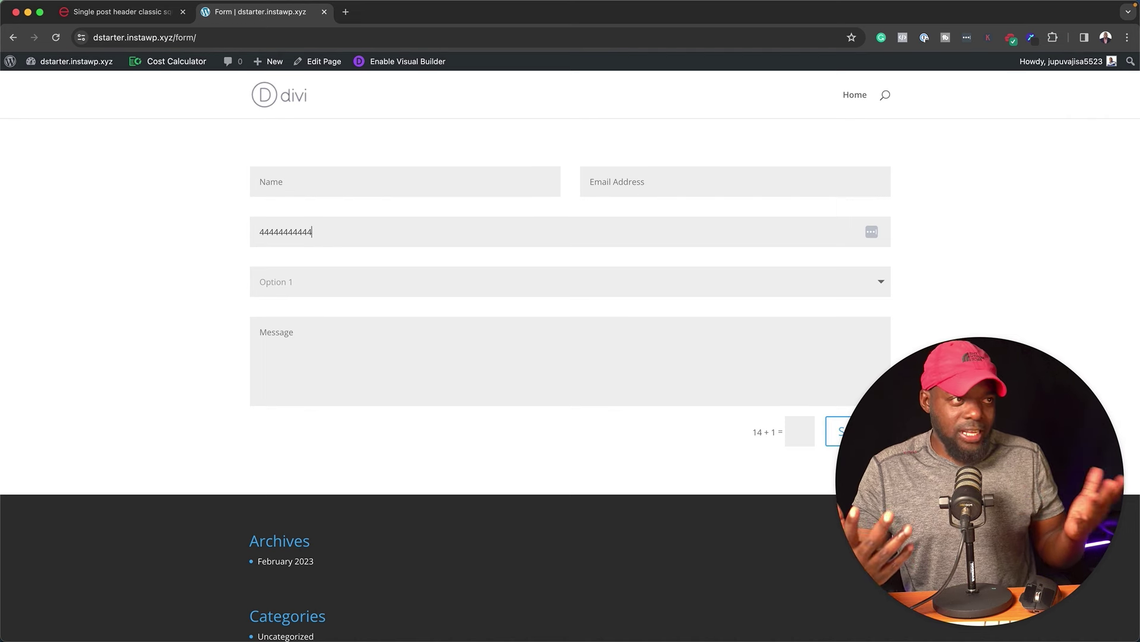
pyautogui.press('BackSpace')
pyautogui.press('BackSpace')
pyautogui.press('BackSpace')
pyautogui.press('BackSpace')
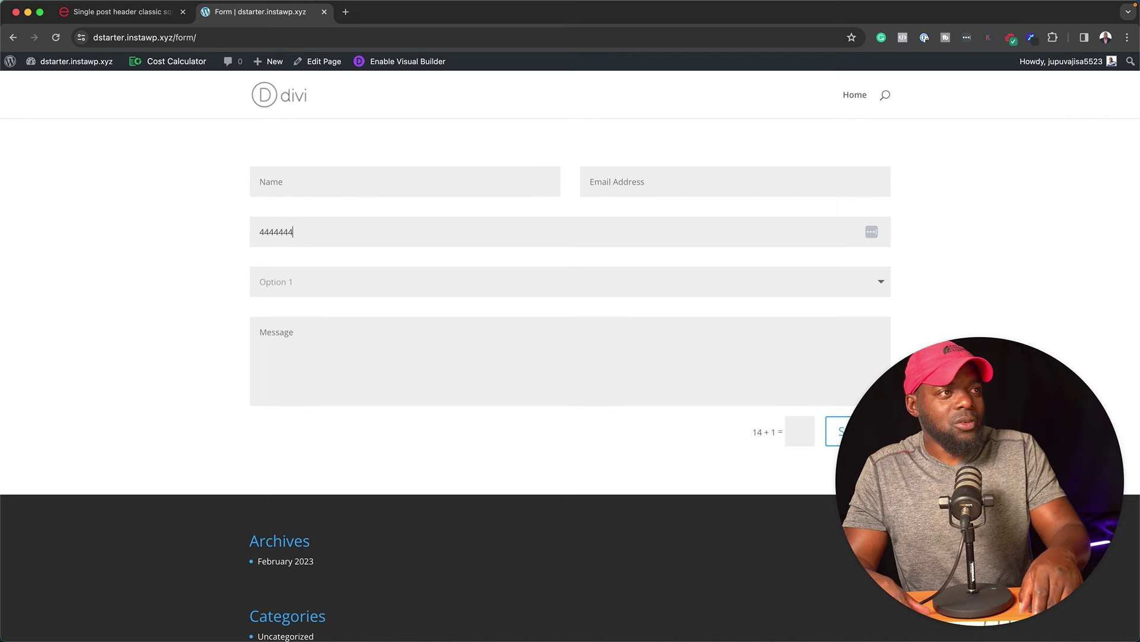